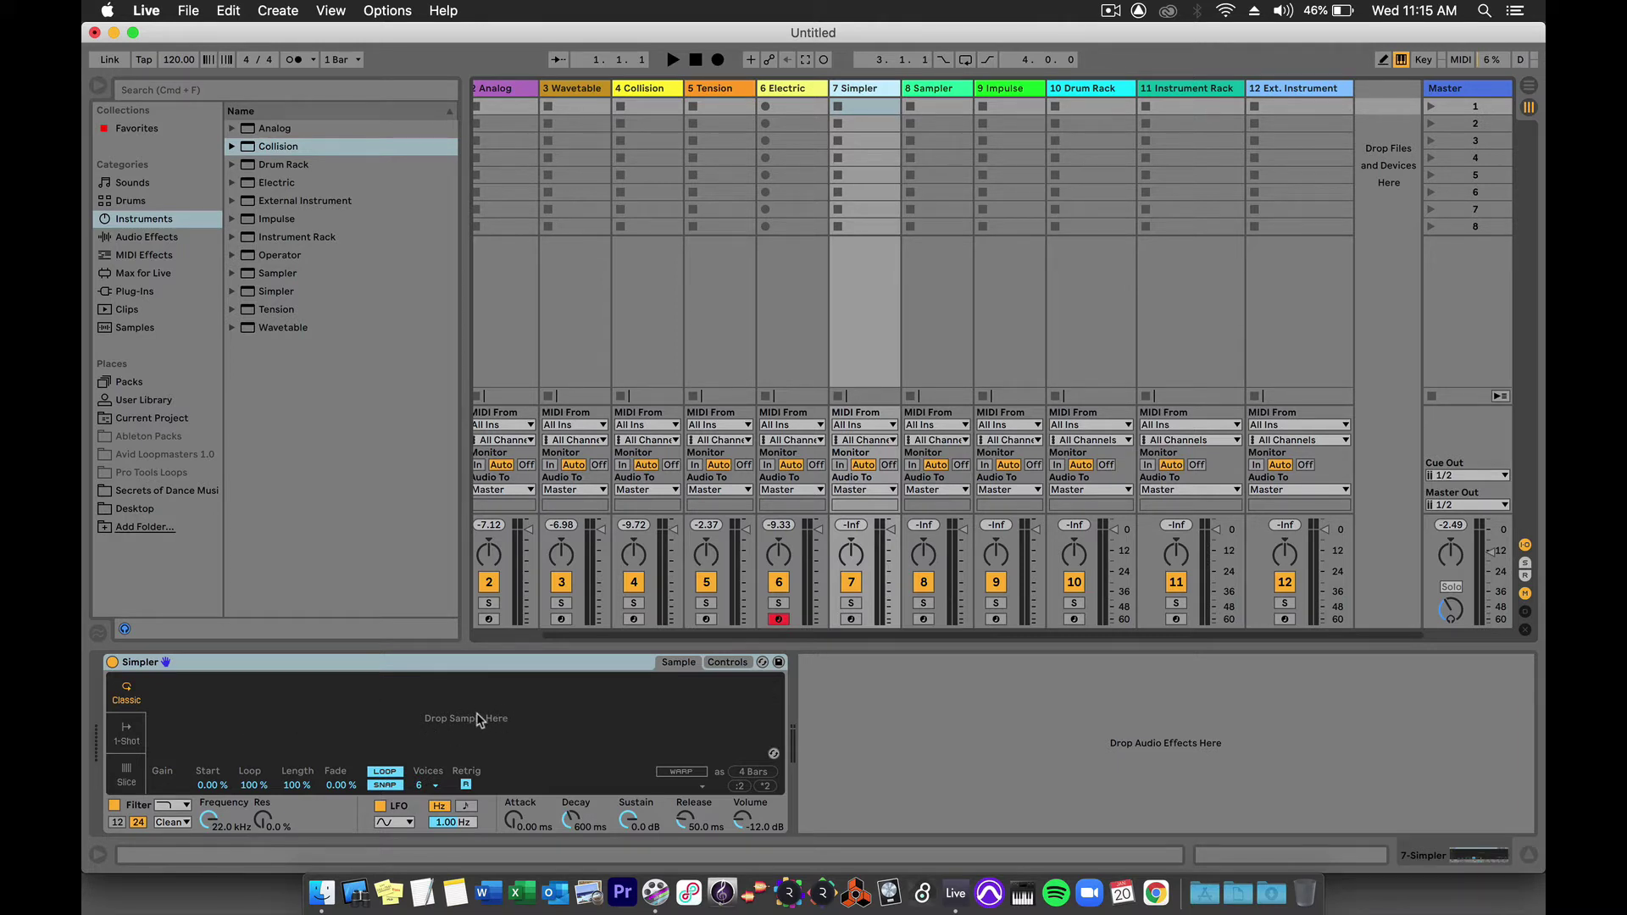
# Search the samples for "breakbeat" and load Breakbeat Funky-102bpm.aif into Simpler on track 7
pyautogui.click(135, 328)
pyautogui.click(197, 91)
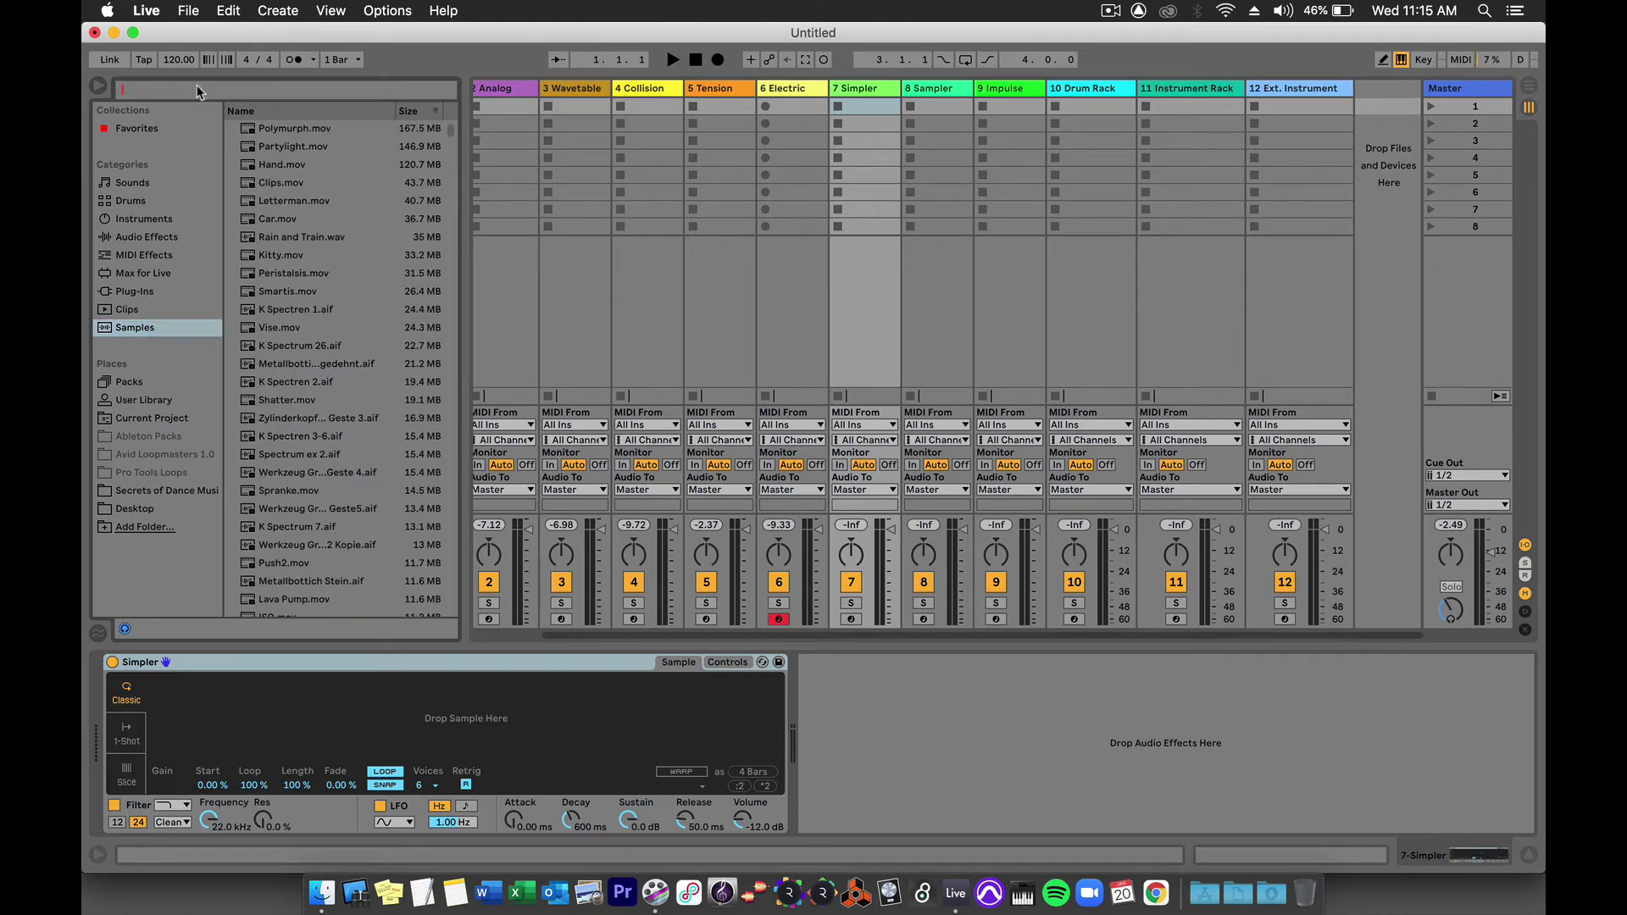
pyautogui.write('breakbeat')
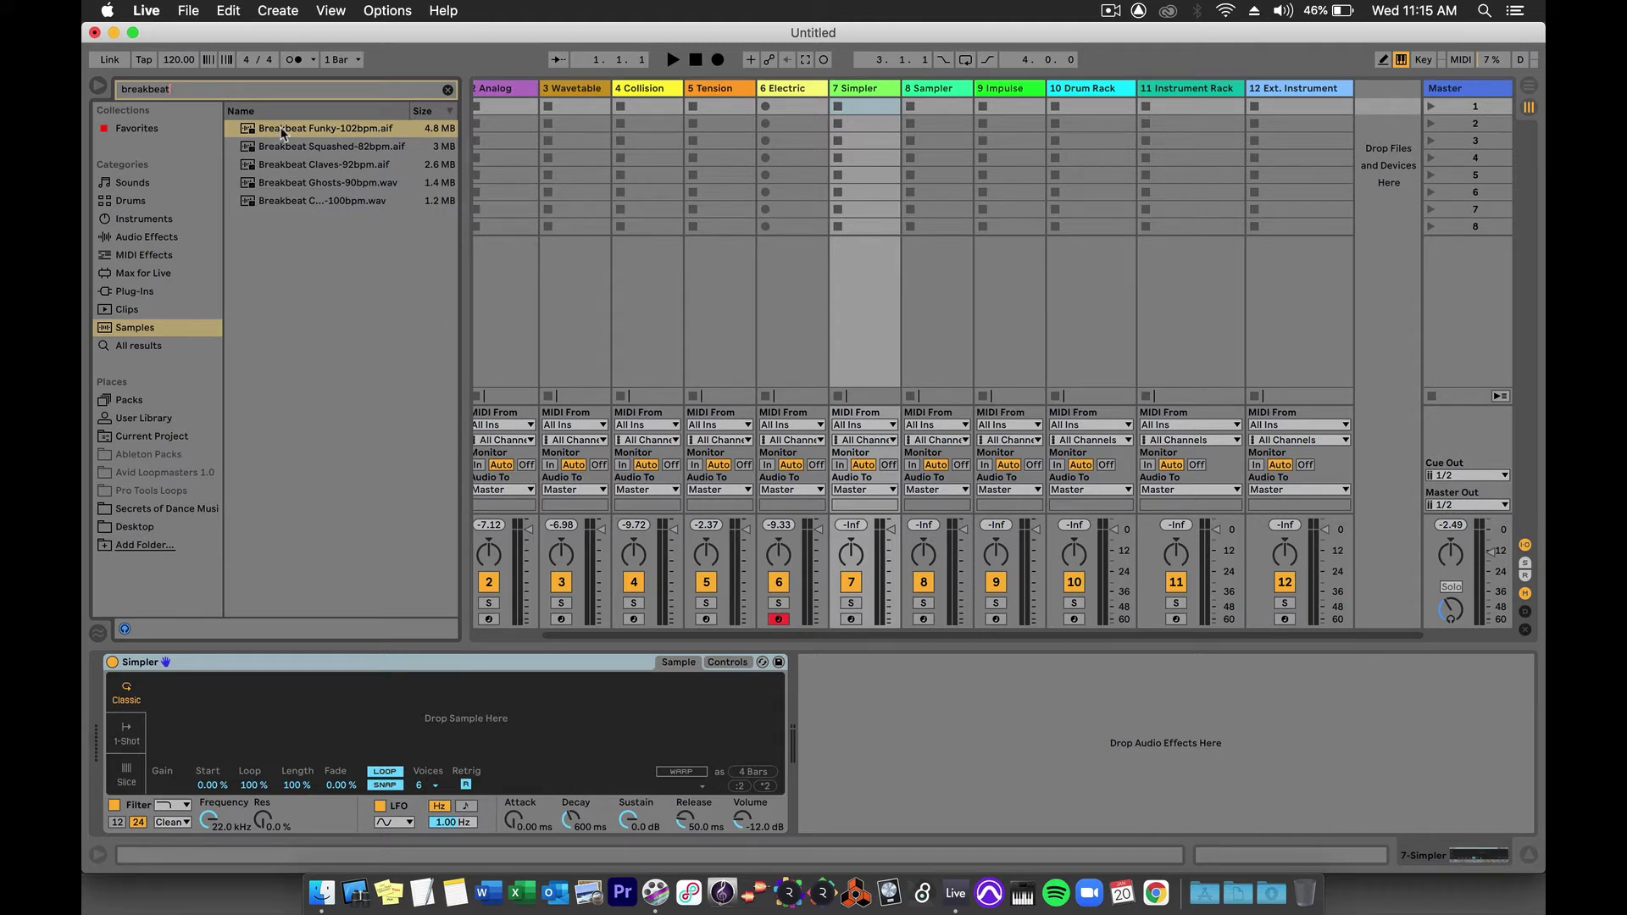
pyautogui.moveTo(282, 133); pyautogui.dragTo(338, 495)
pyautogui.moveTo(383, 631); pyautogui.dragTo(390, 719)
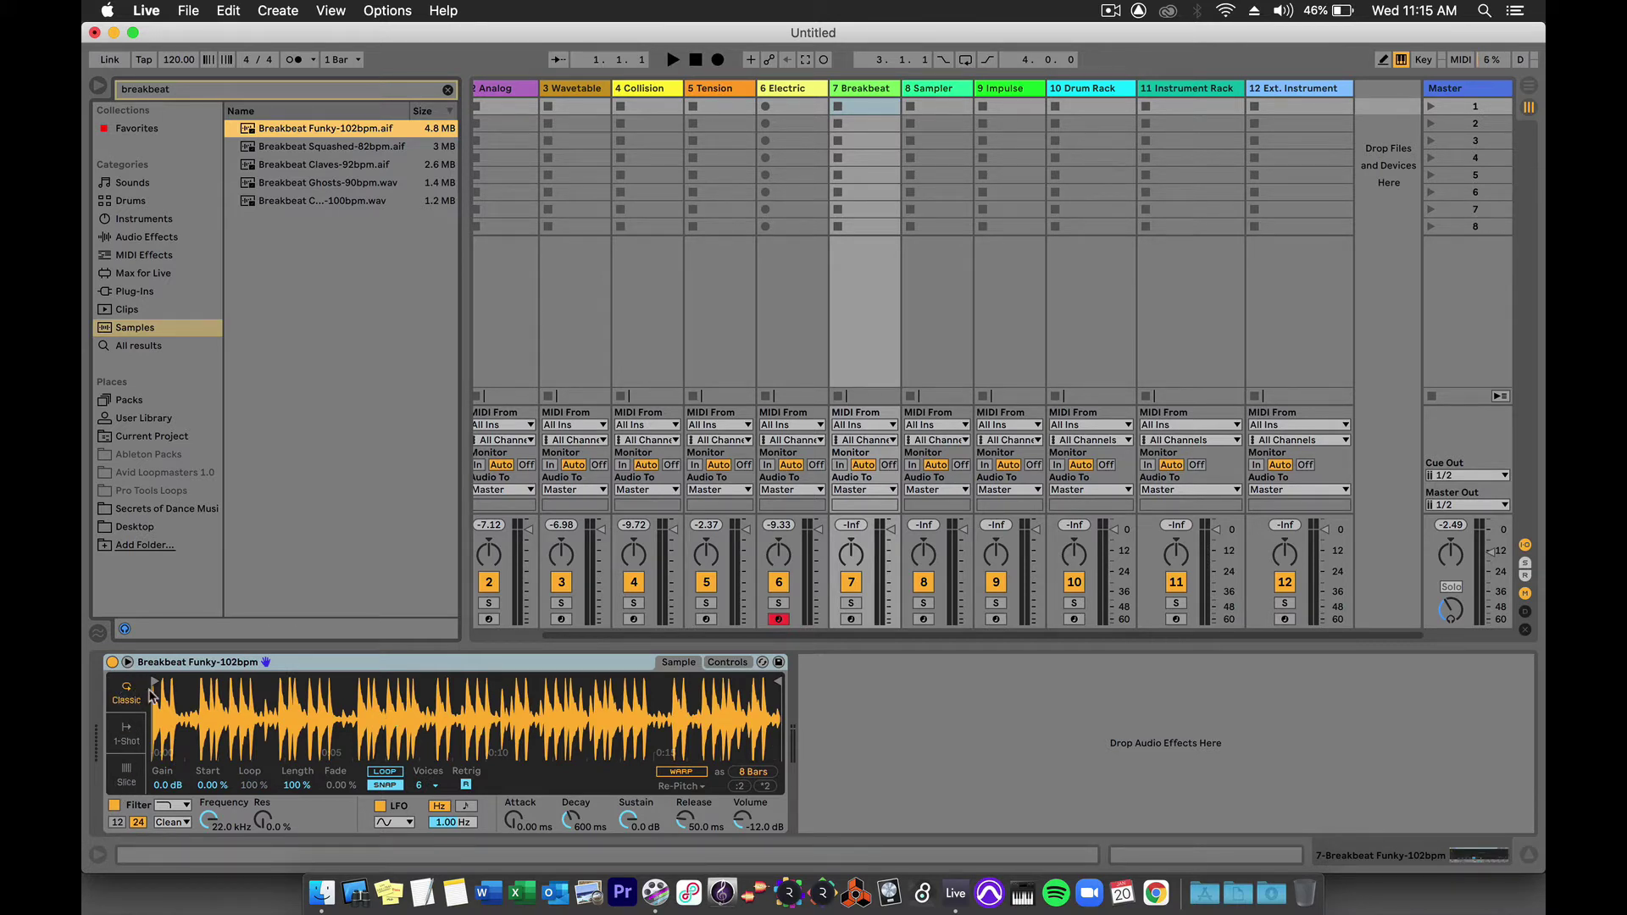
# Arm track 7 for recording and audition the breakbeat in Simpler's Classic mode
pyautogui.click(851, 619)
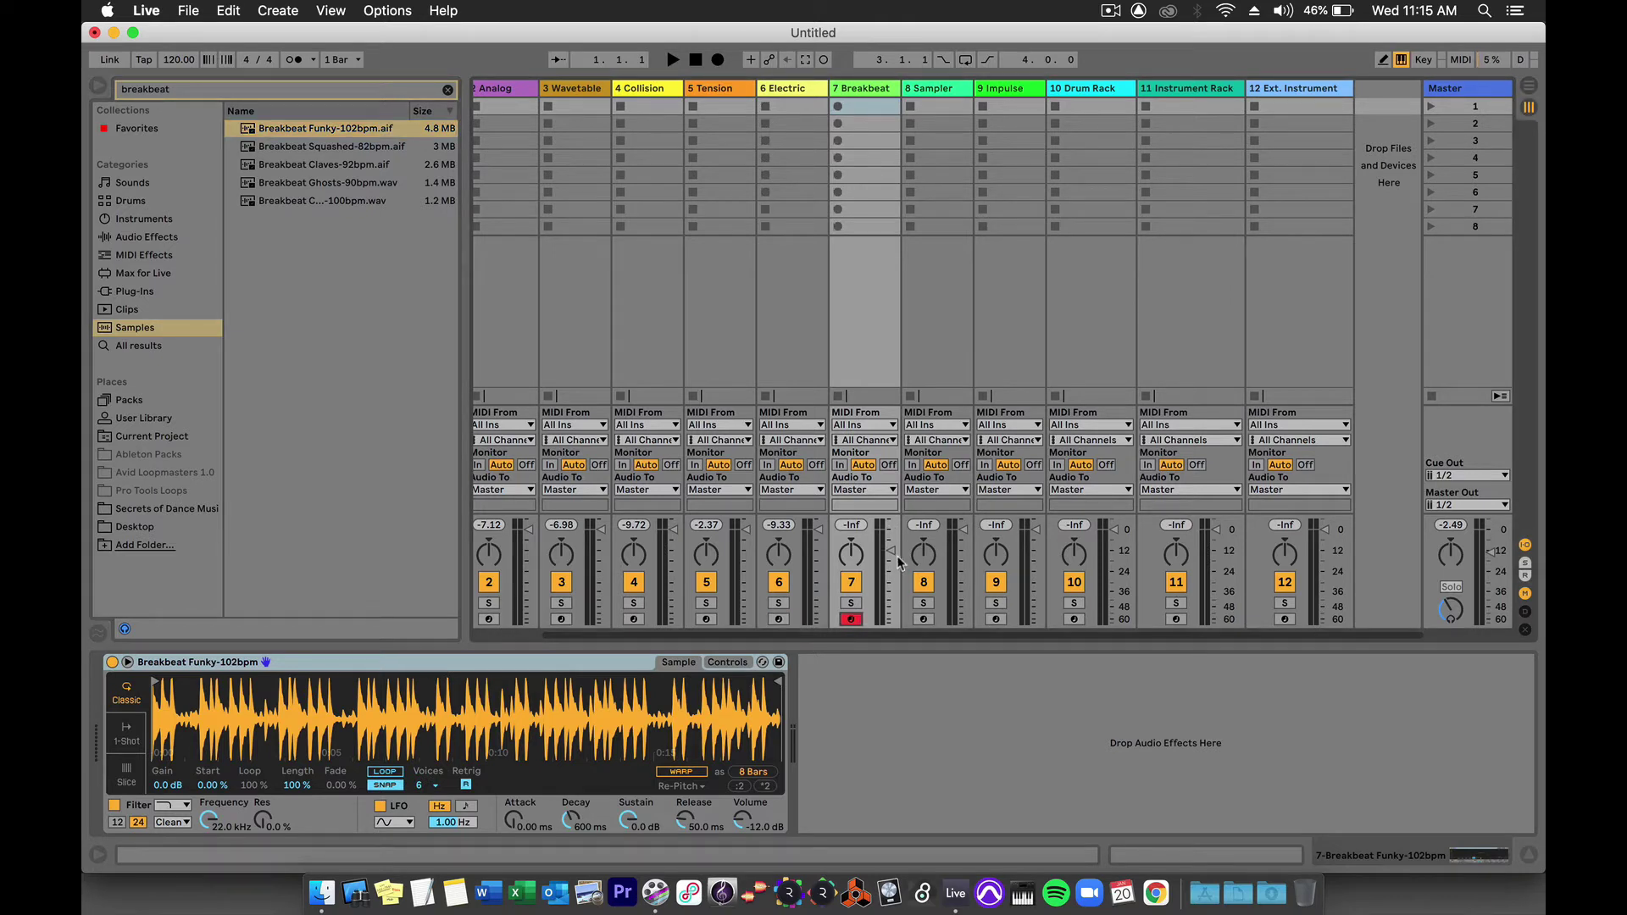
pyautogui.press('a')
pyautogui.press('a')
# Switch Simpler to 1-Shot mode and audition the sample with Trigger and with Gate playback, leaving Gate selected
pyautogui.click(126, 734)
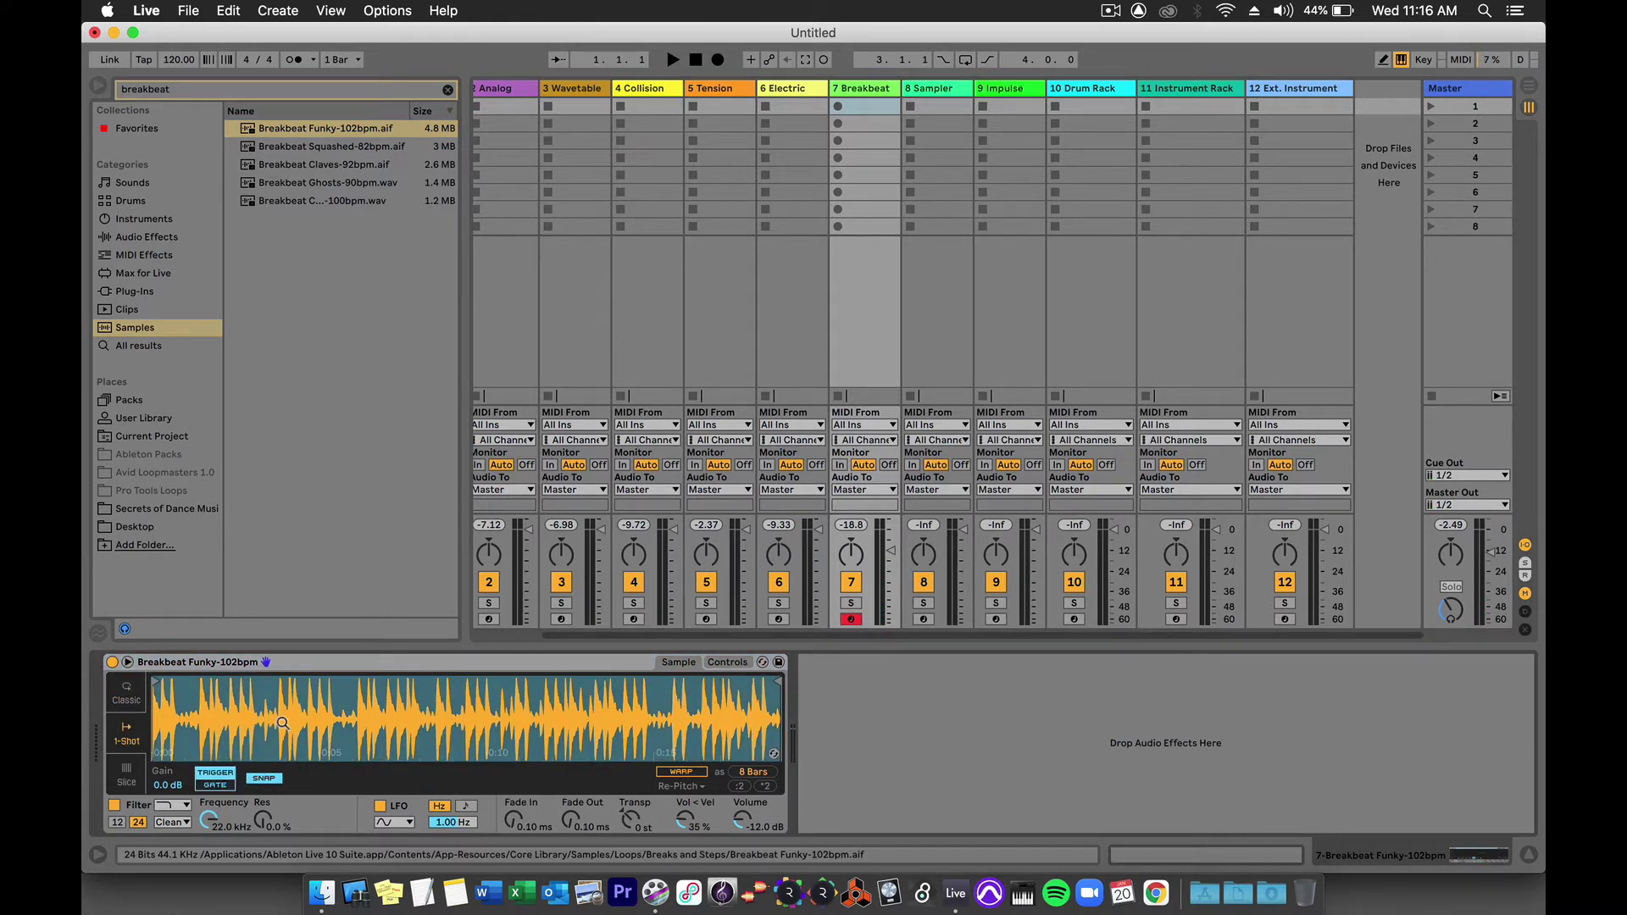
pyautogui.press('a')
pyautogui.click(214, 784)
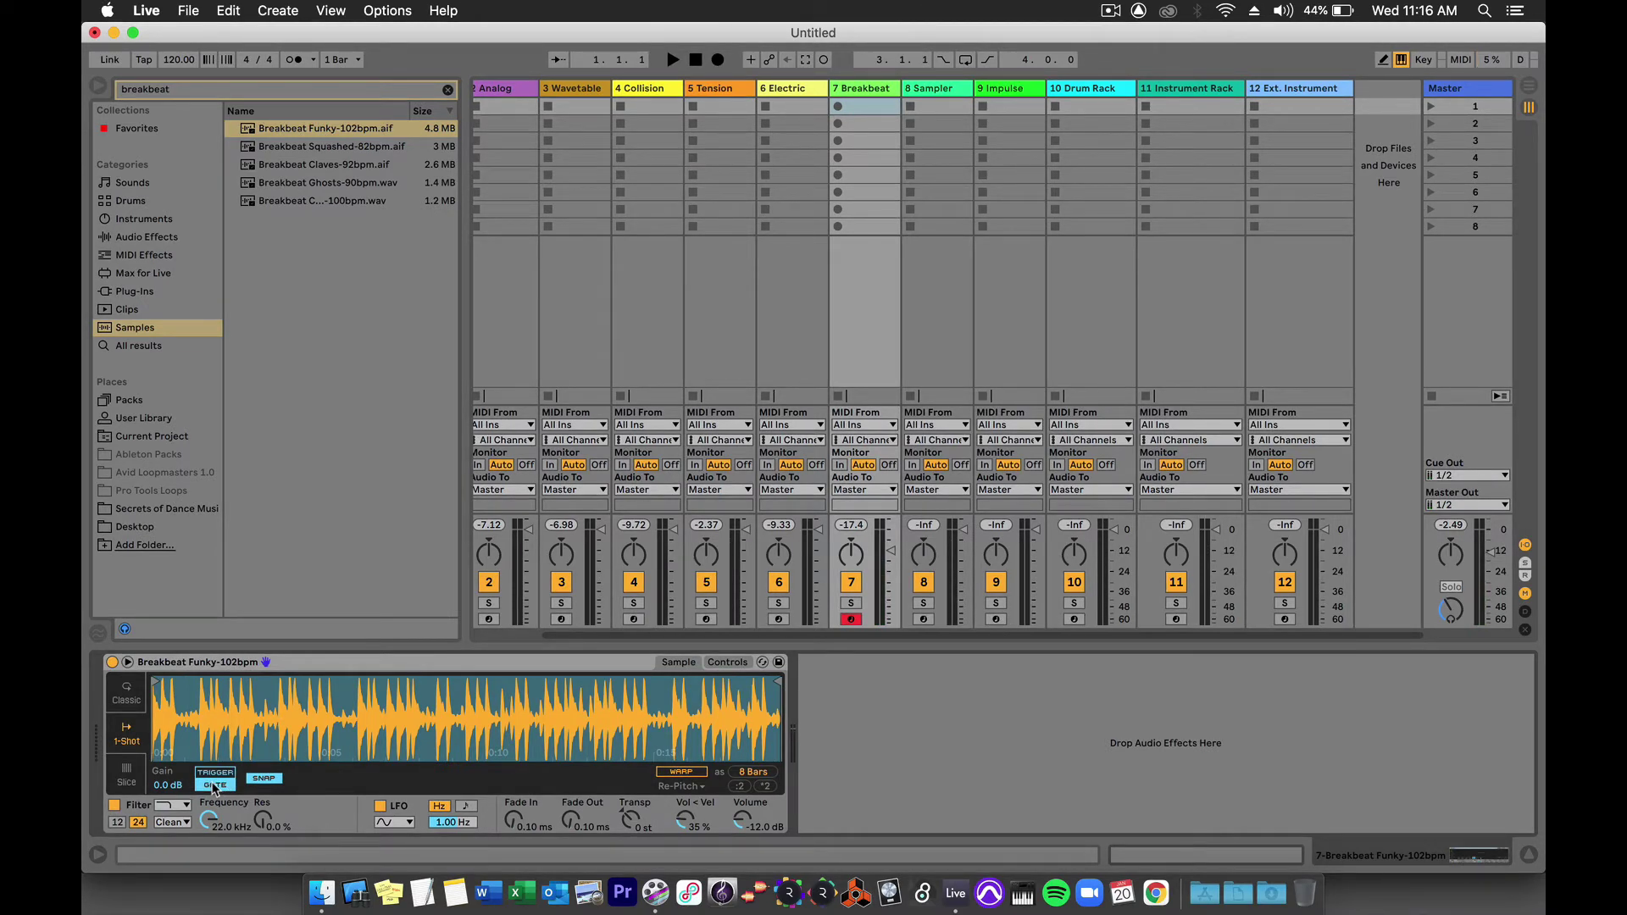
pyautogui.press('a')
# Switch Simpler to Slice mode and play several of the breakbeat's transient slices
pyautogui.click(125, 771)
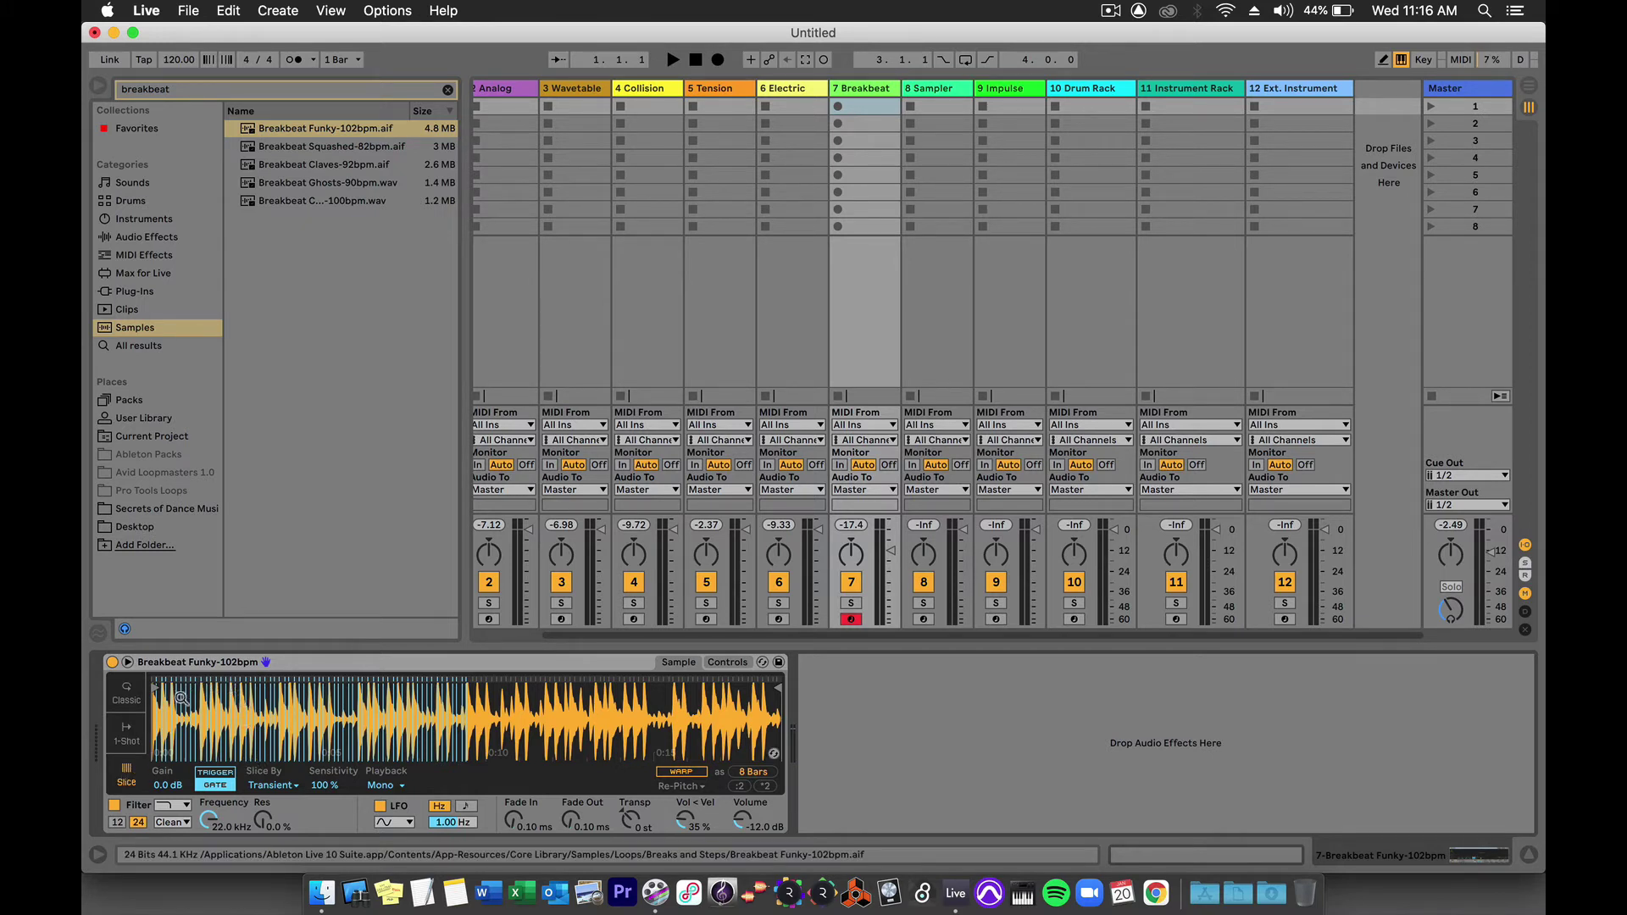
pyautogui.moveTo(245, 697); pyautogui.dragTo(245, 773)
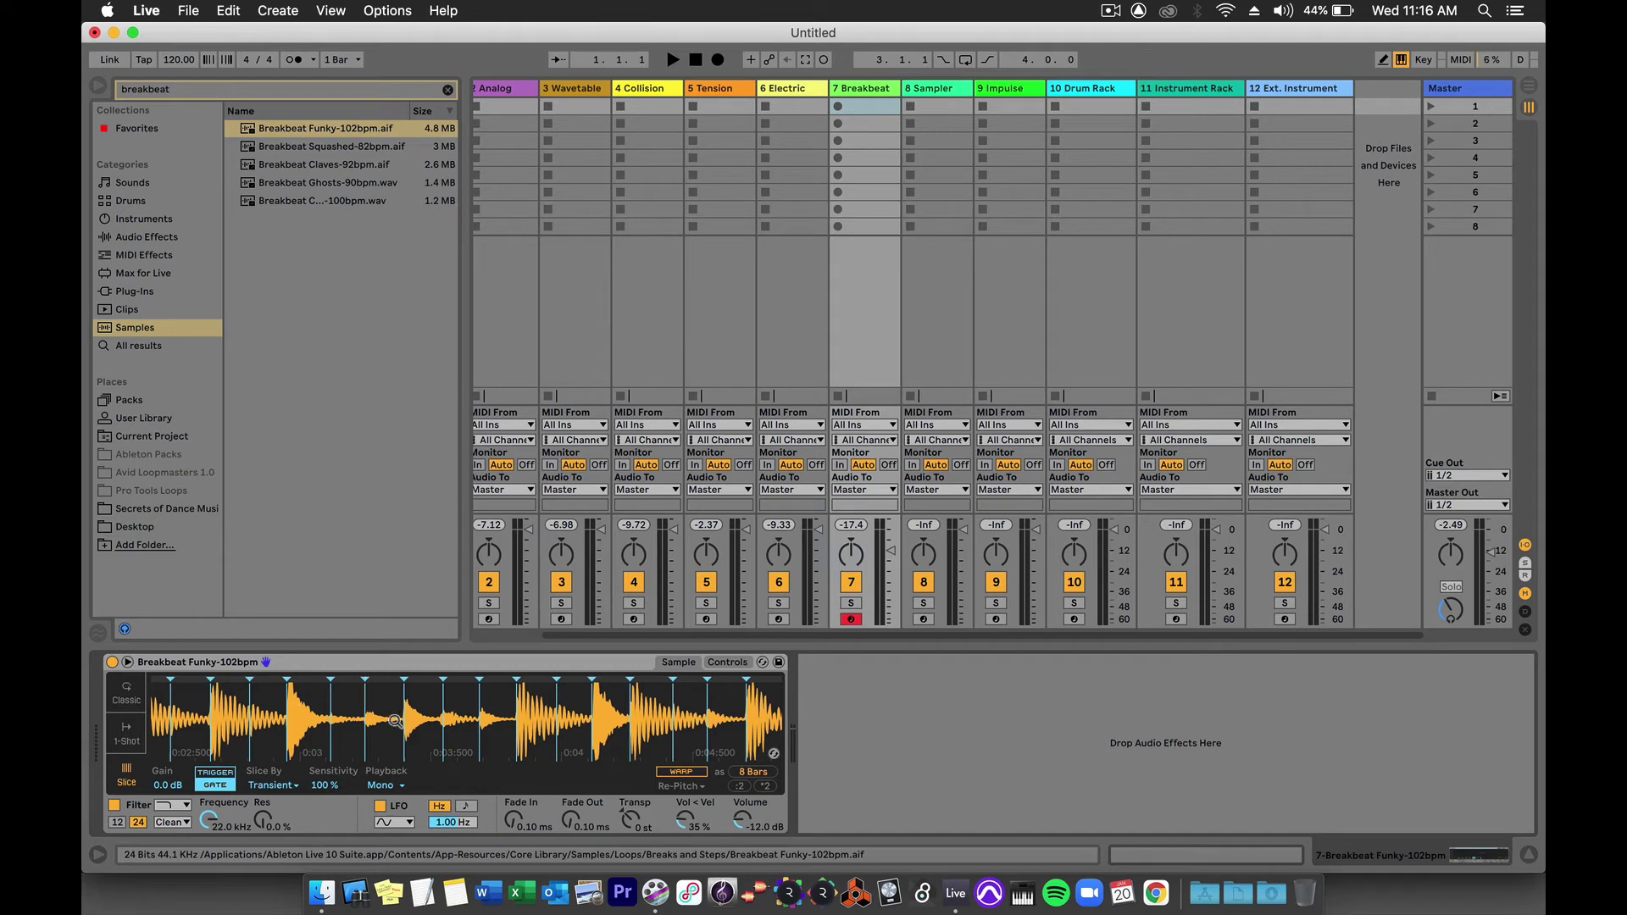
pyautogui.press('a')
pyautogui.press('a')
pyautogui.press('a')
pyautogui.press('s')
pyautogui.press('a')
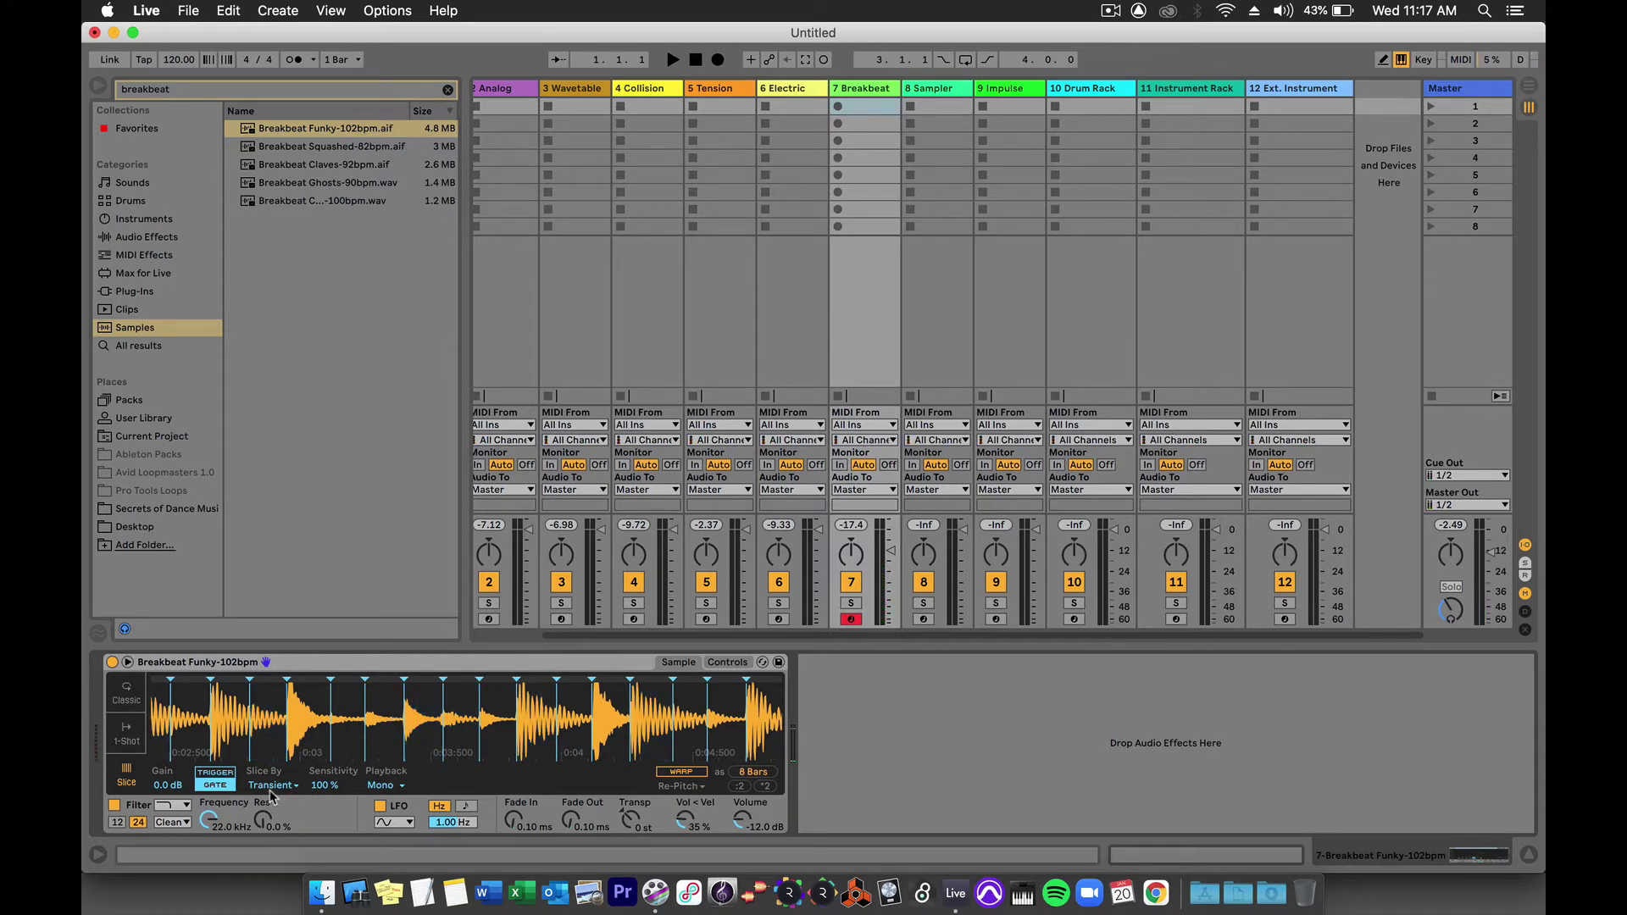
# Set the slice sensitivity to 70% and return Simpler to Classic mode
pyautogui.moveTo(305, 704); pyautogui.dragTo(323, 810)
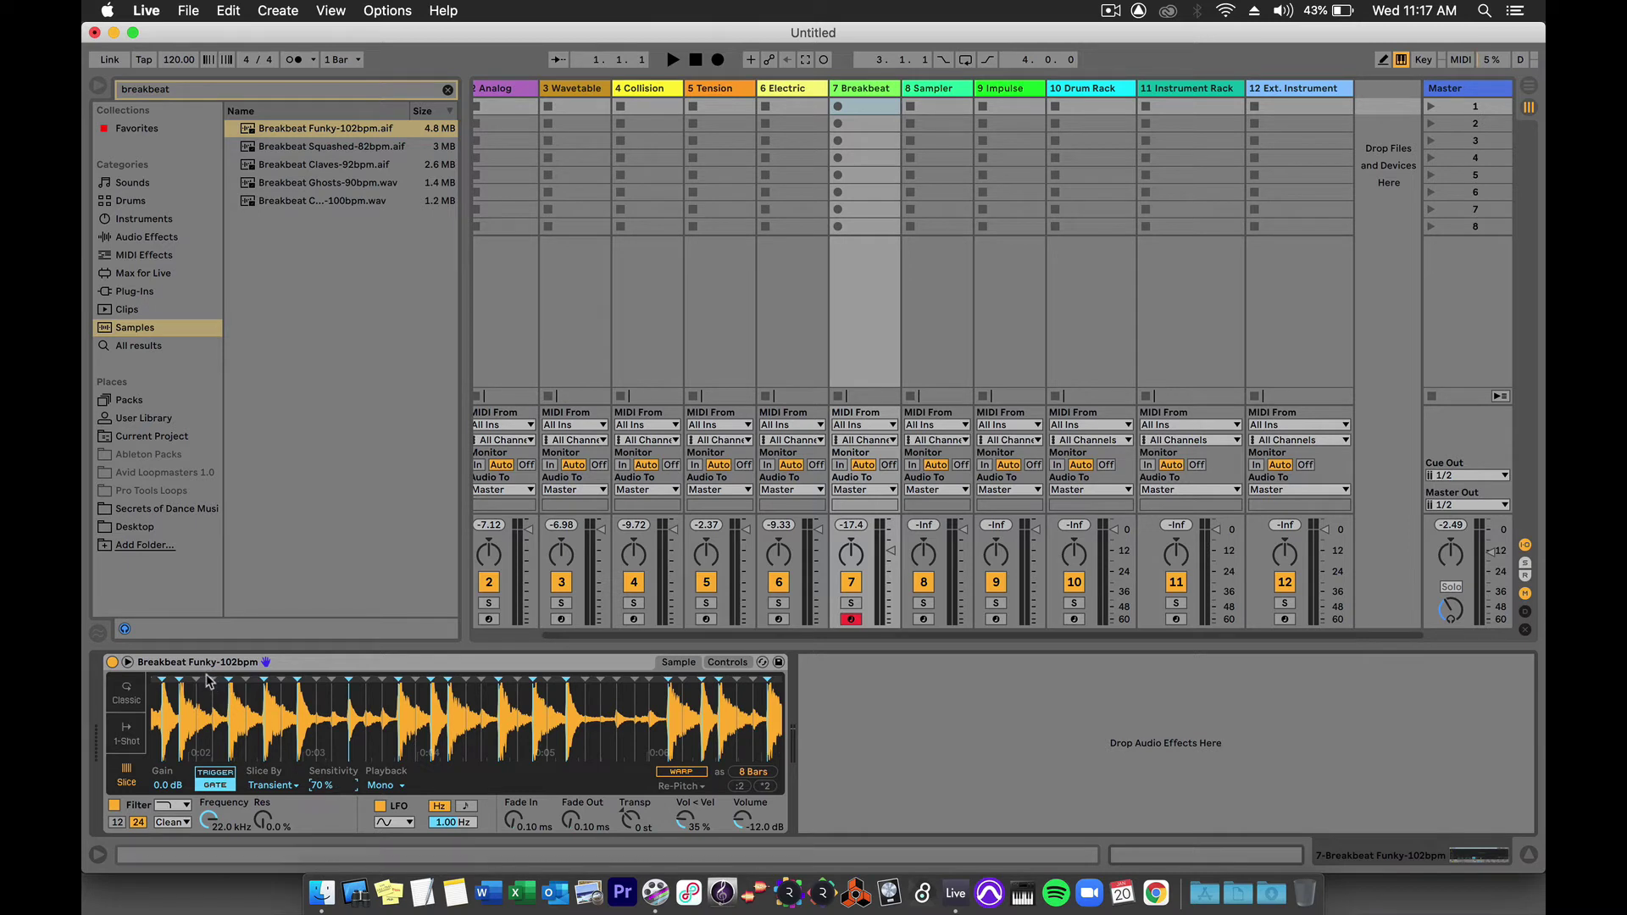
pyautogui.click(347, 705)
pyautogui.click(127, 693)
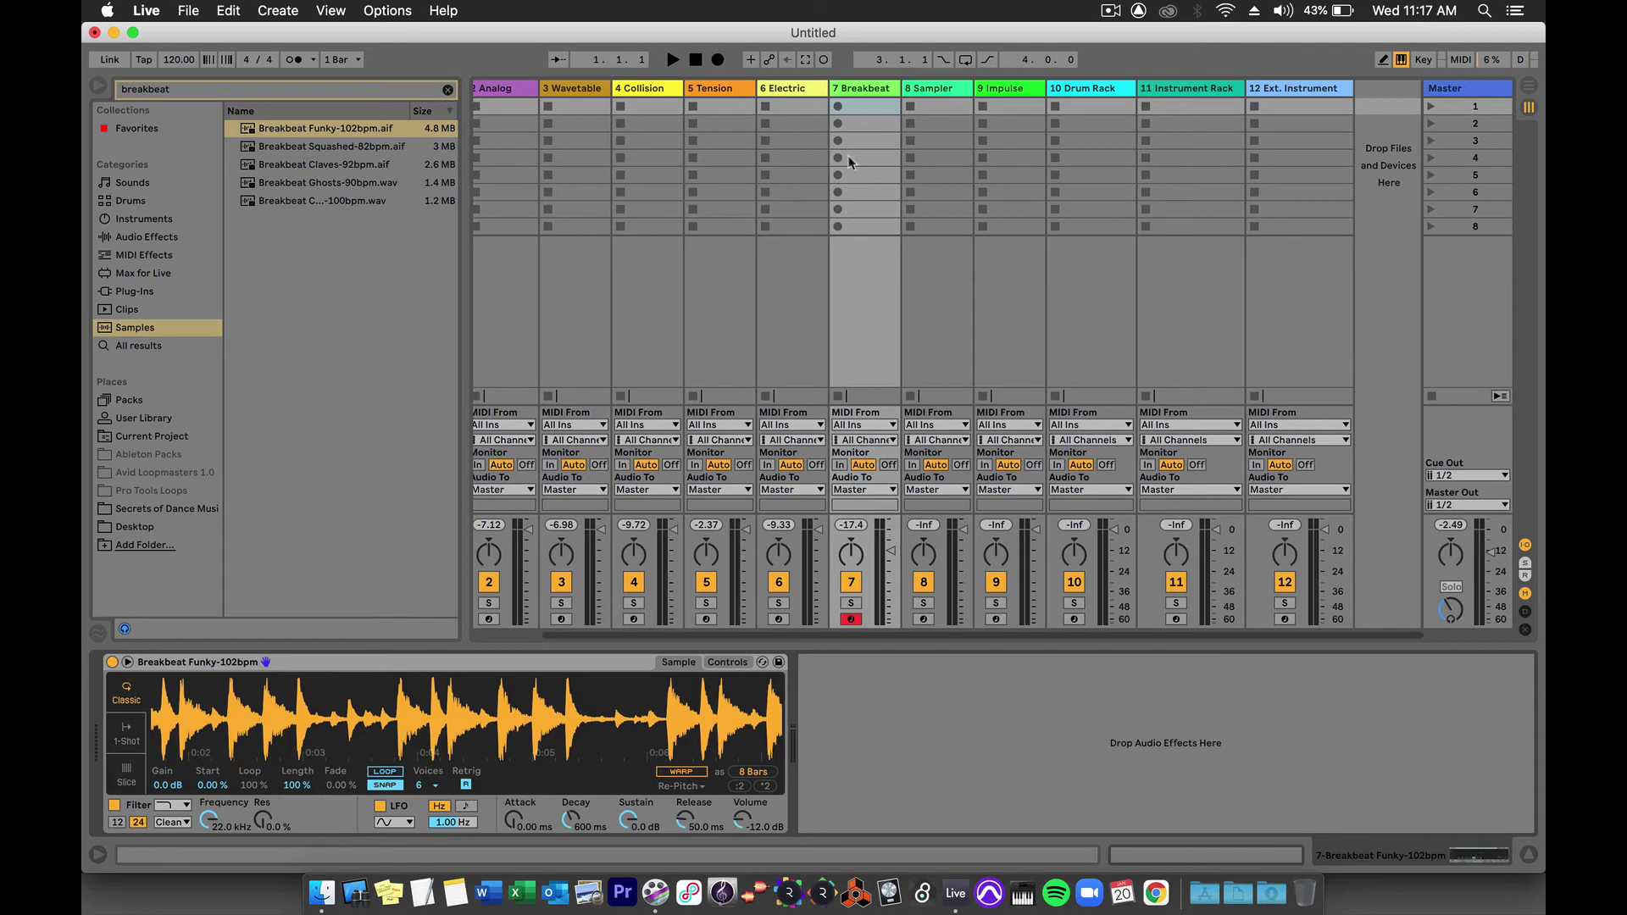
# Load Breakbeat Funky-102bpm.aif into Sampler on track 8 and view its key zone editor, closing it again
pyautogui.click(933, 90)
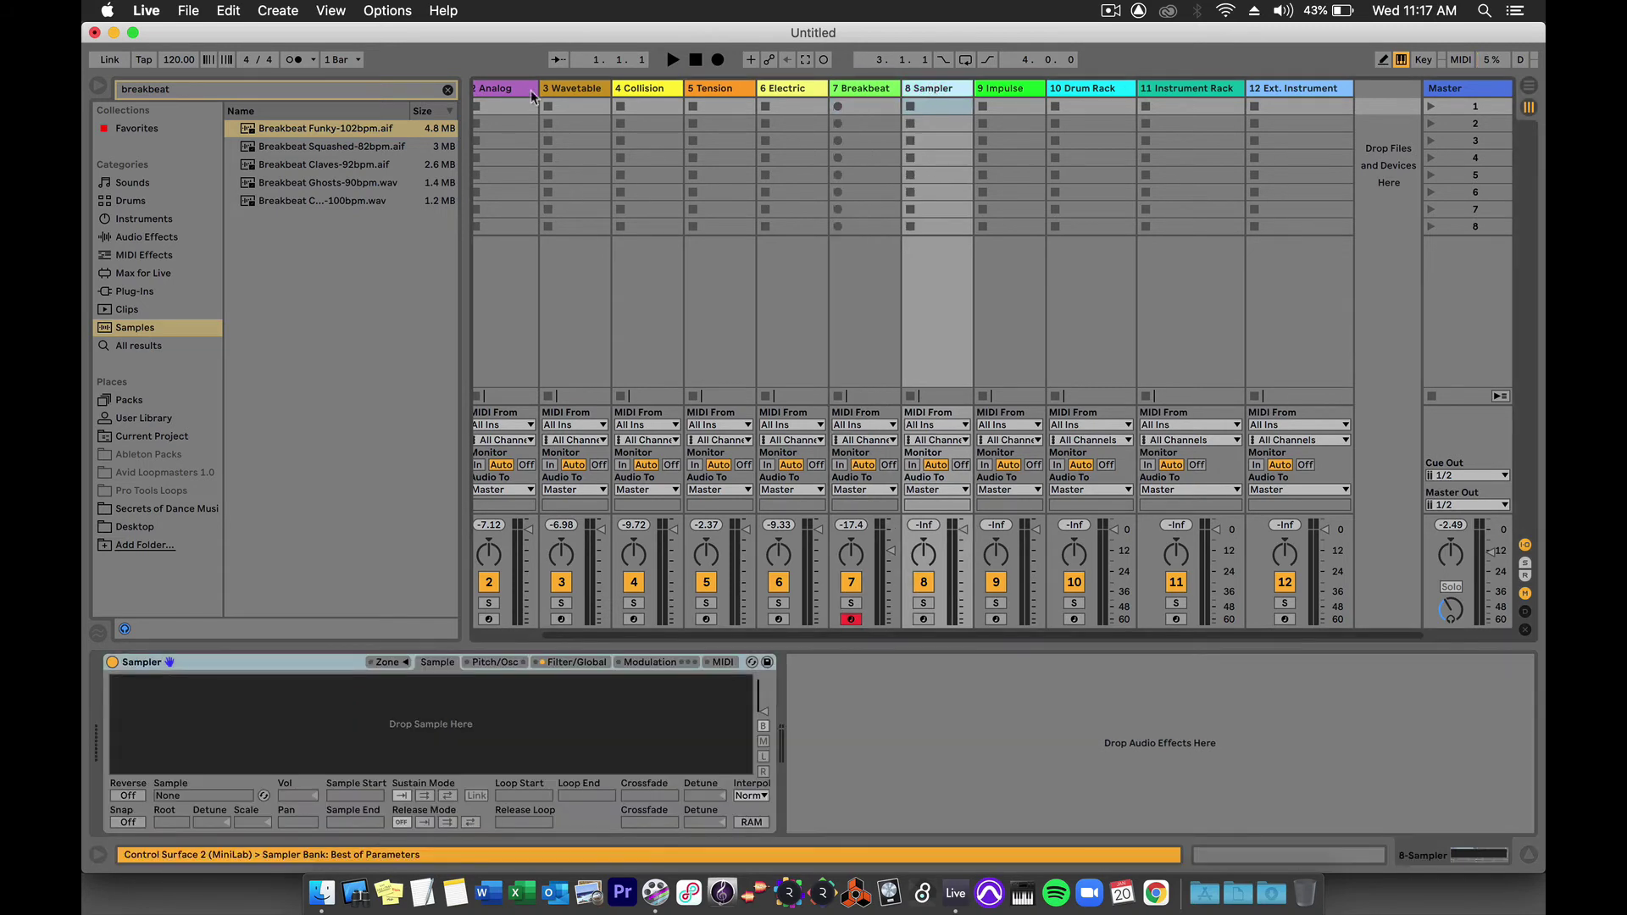
pyautogui.moveTo(308, 133); pyautogui.dragTo(362, 734)
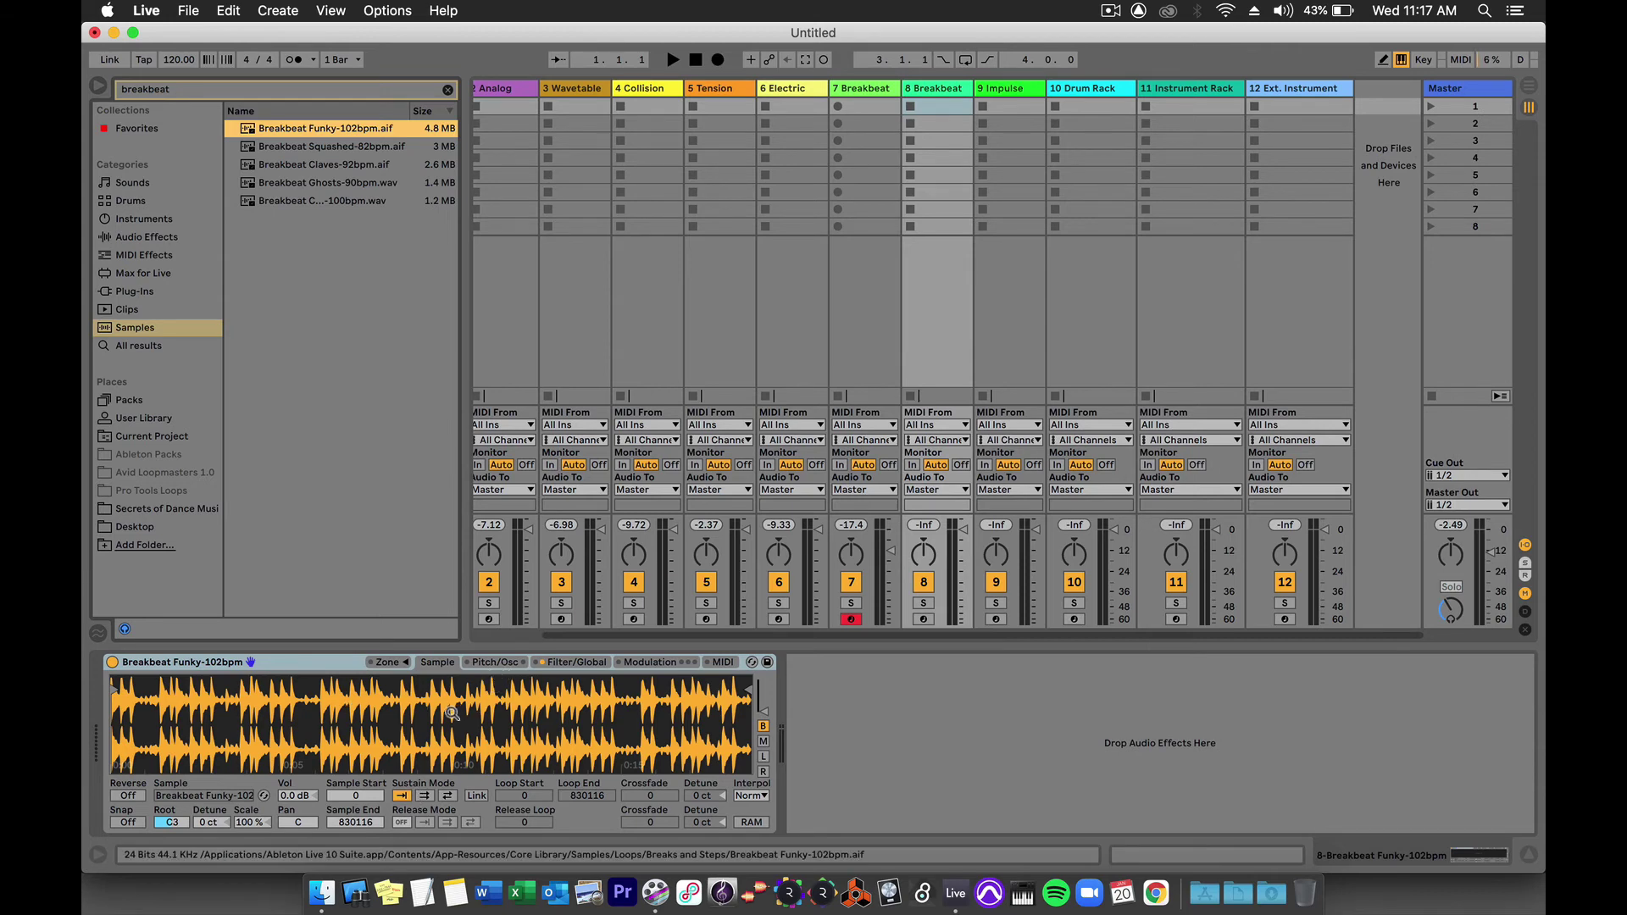
pyautogui.click(404, 663)
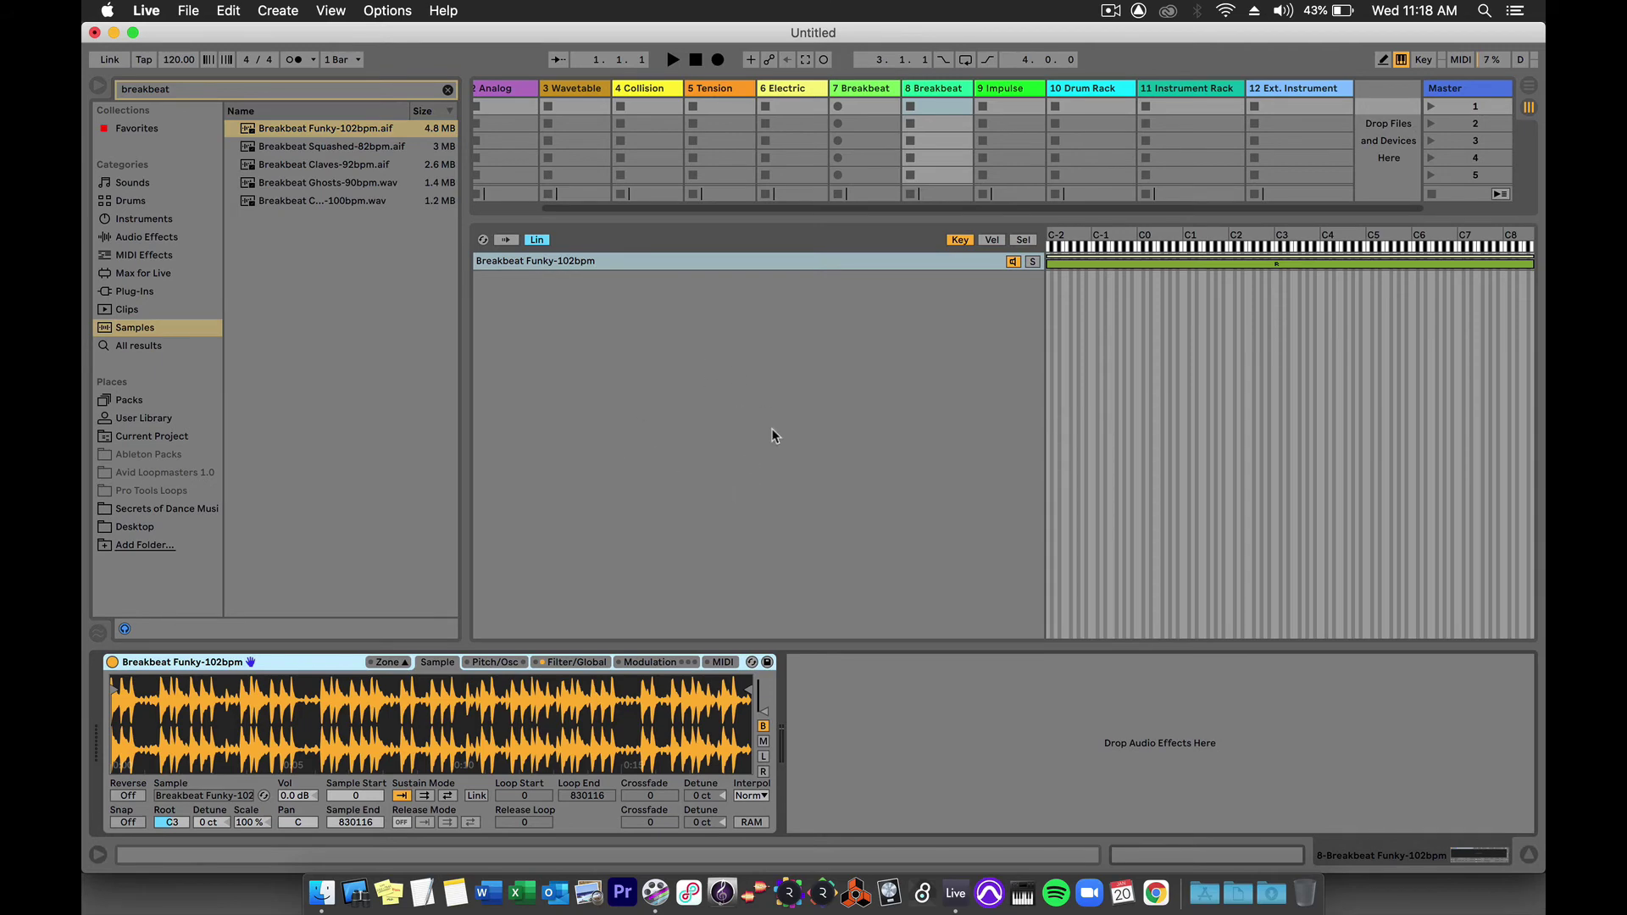
pyautogui.click(406, 665)
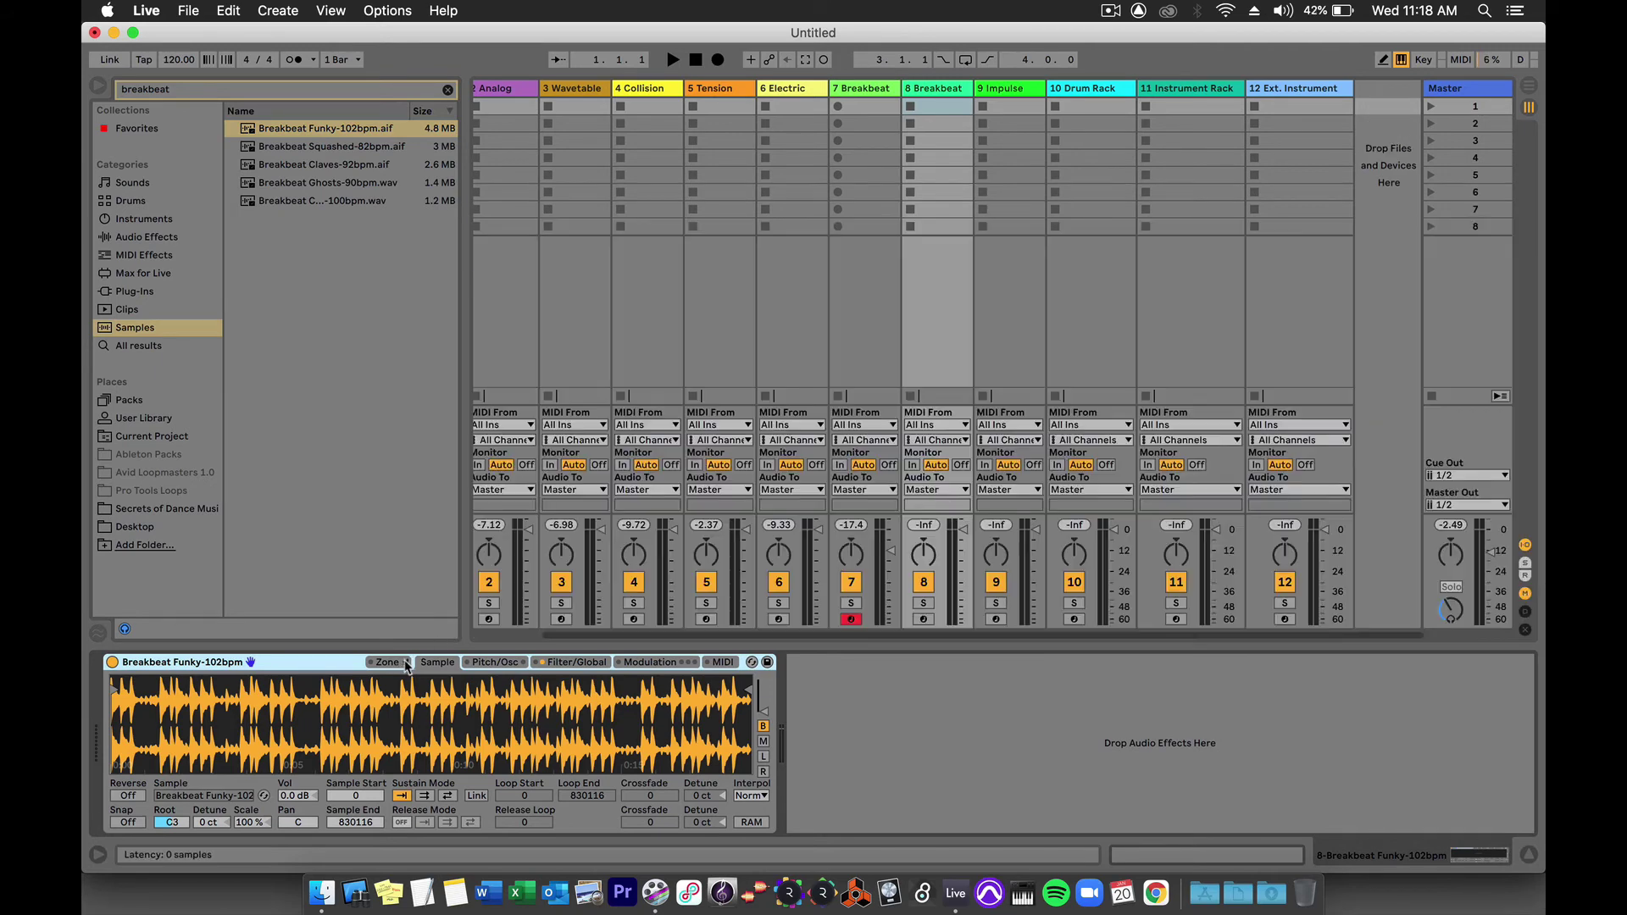
# Switch on Sampler's modulation oscillator and pitch envelope to view their settings, and switch both off again
pyautogui.click(497, 662)
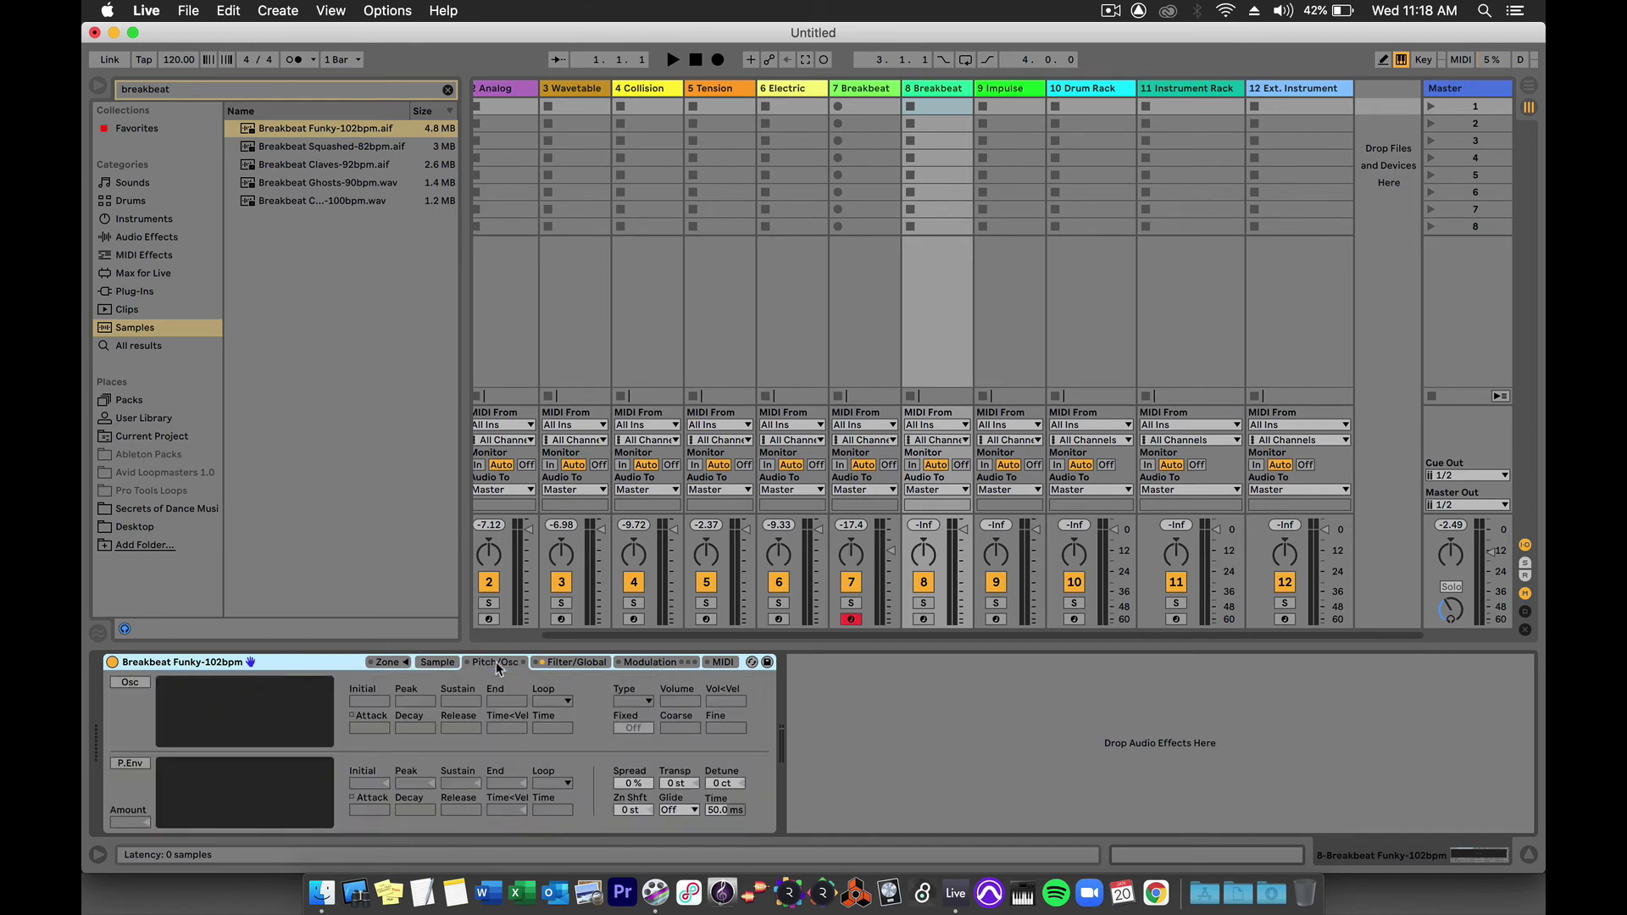
pyautogui.click(130, 682)
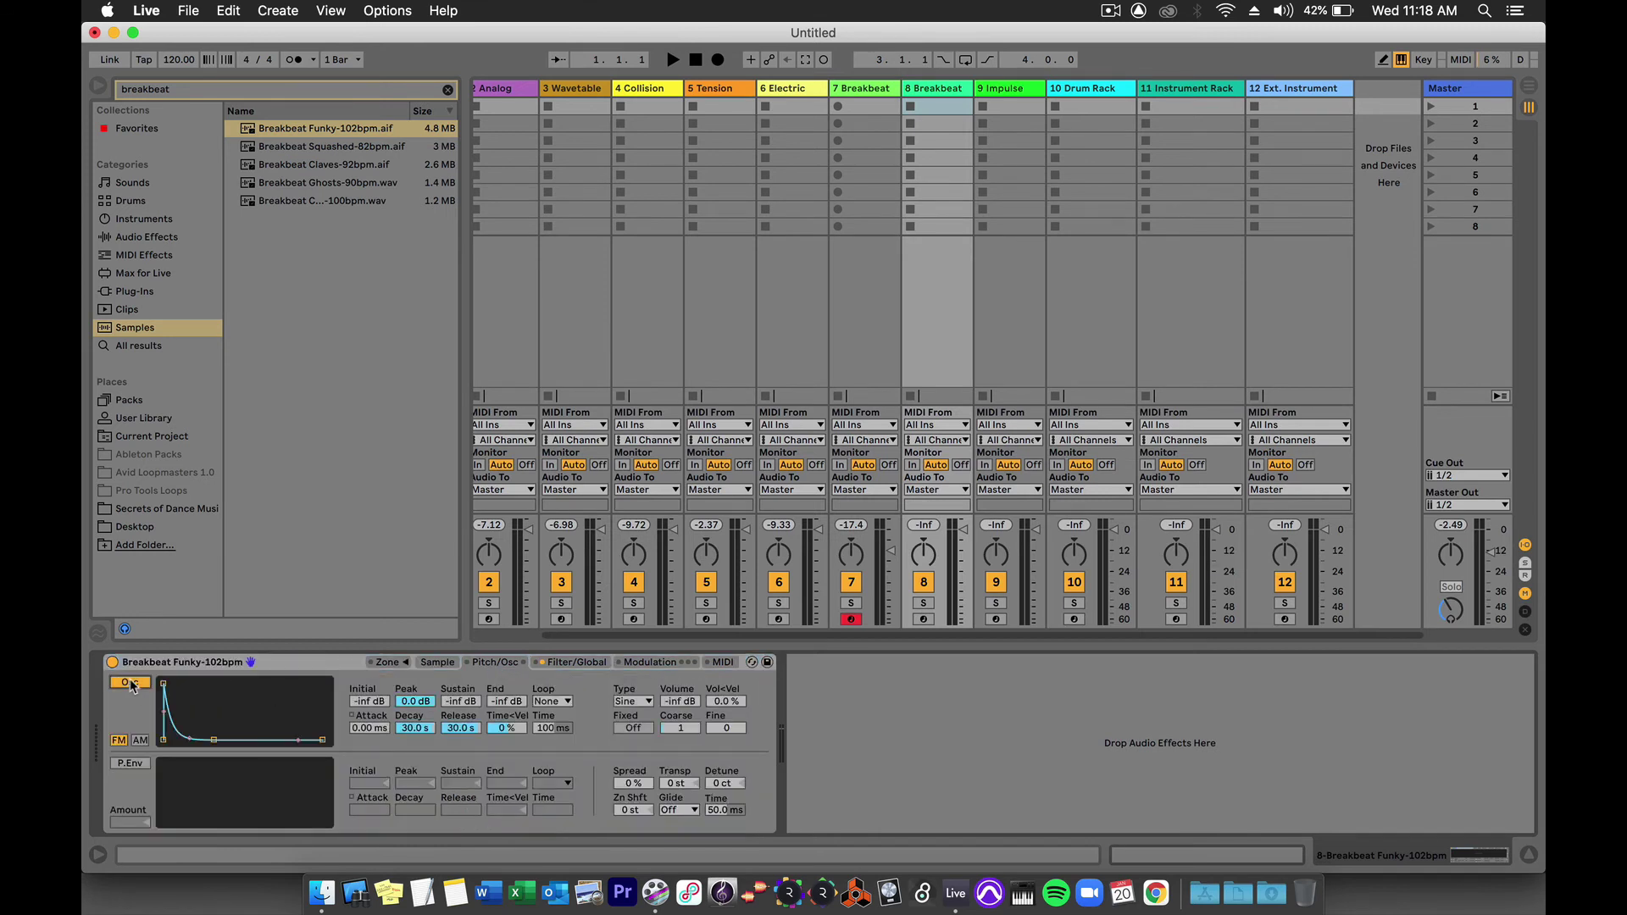
pyautogui.click(129, 762)
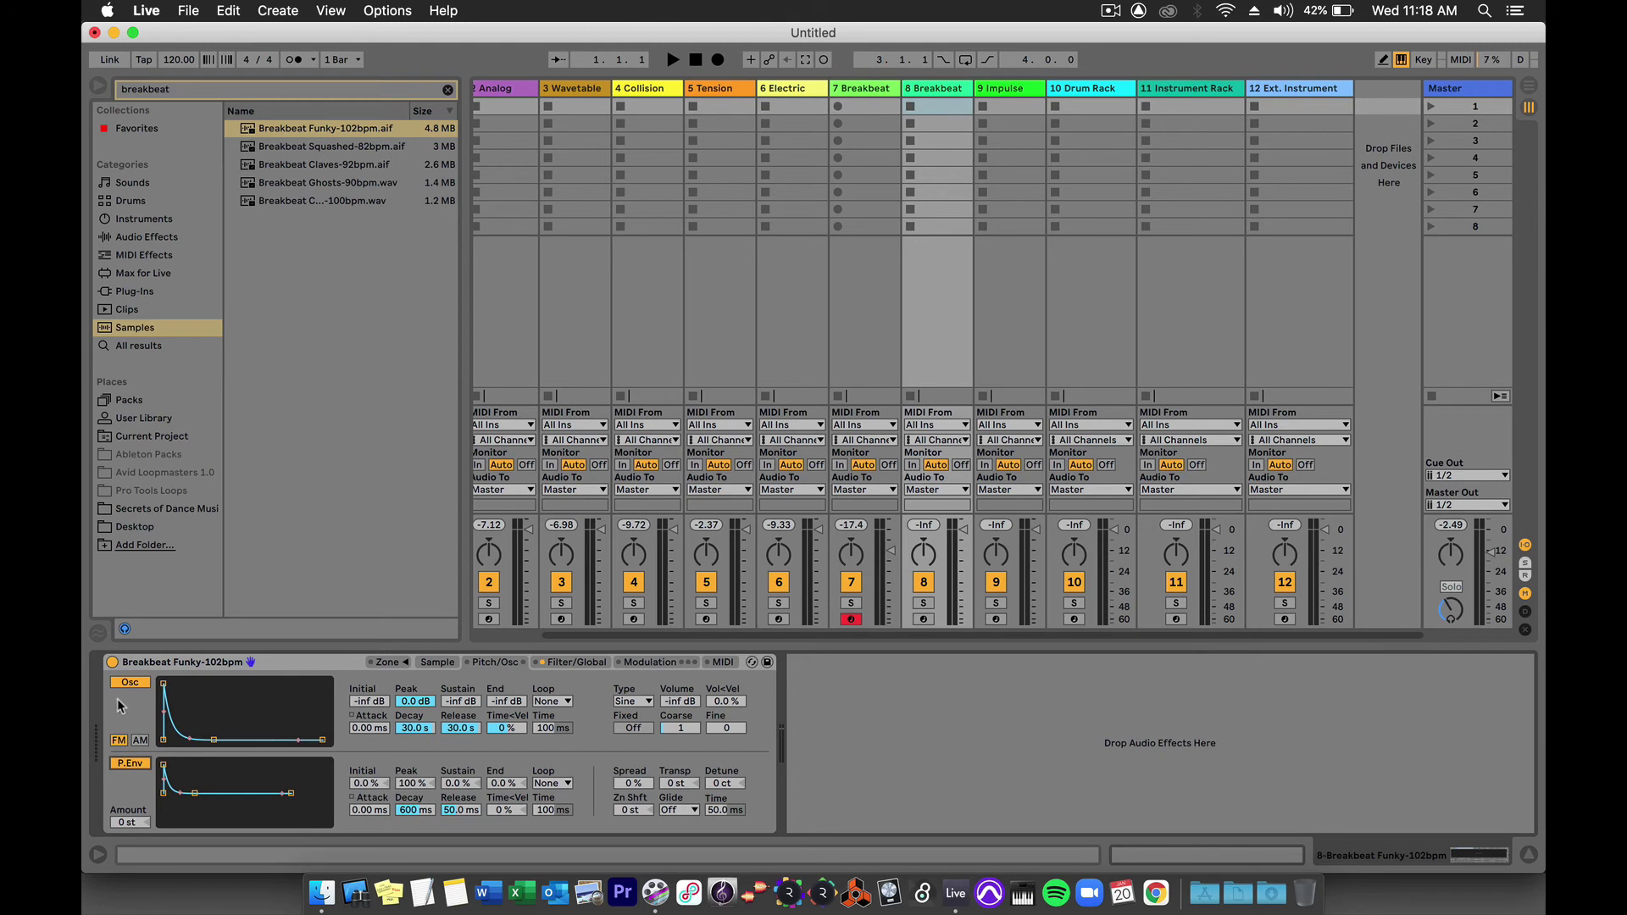
pyautogui.click(125, 684)
pyautogui.click(122, 764)
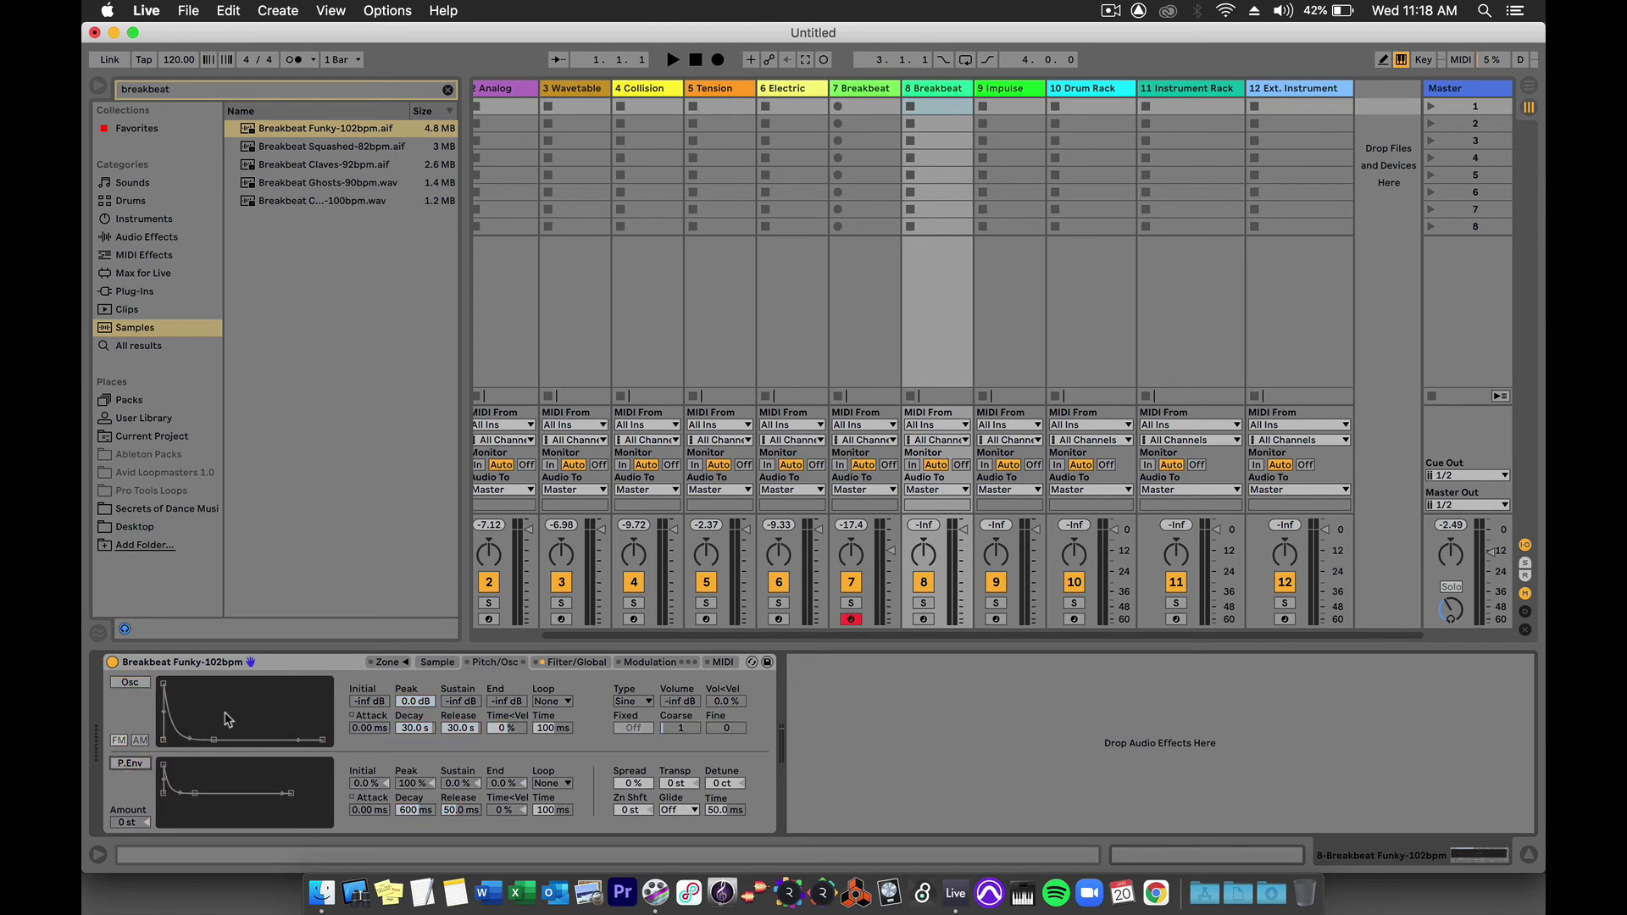
# Set Sampler's filter frequency to about 4.12 kHz and its resonance to about 30% while auditioning the breakbeat
pyautogui.click(564, 662)
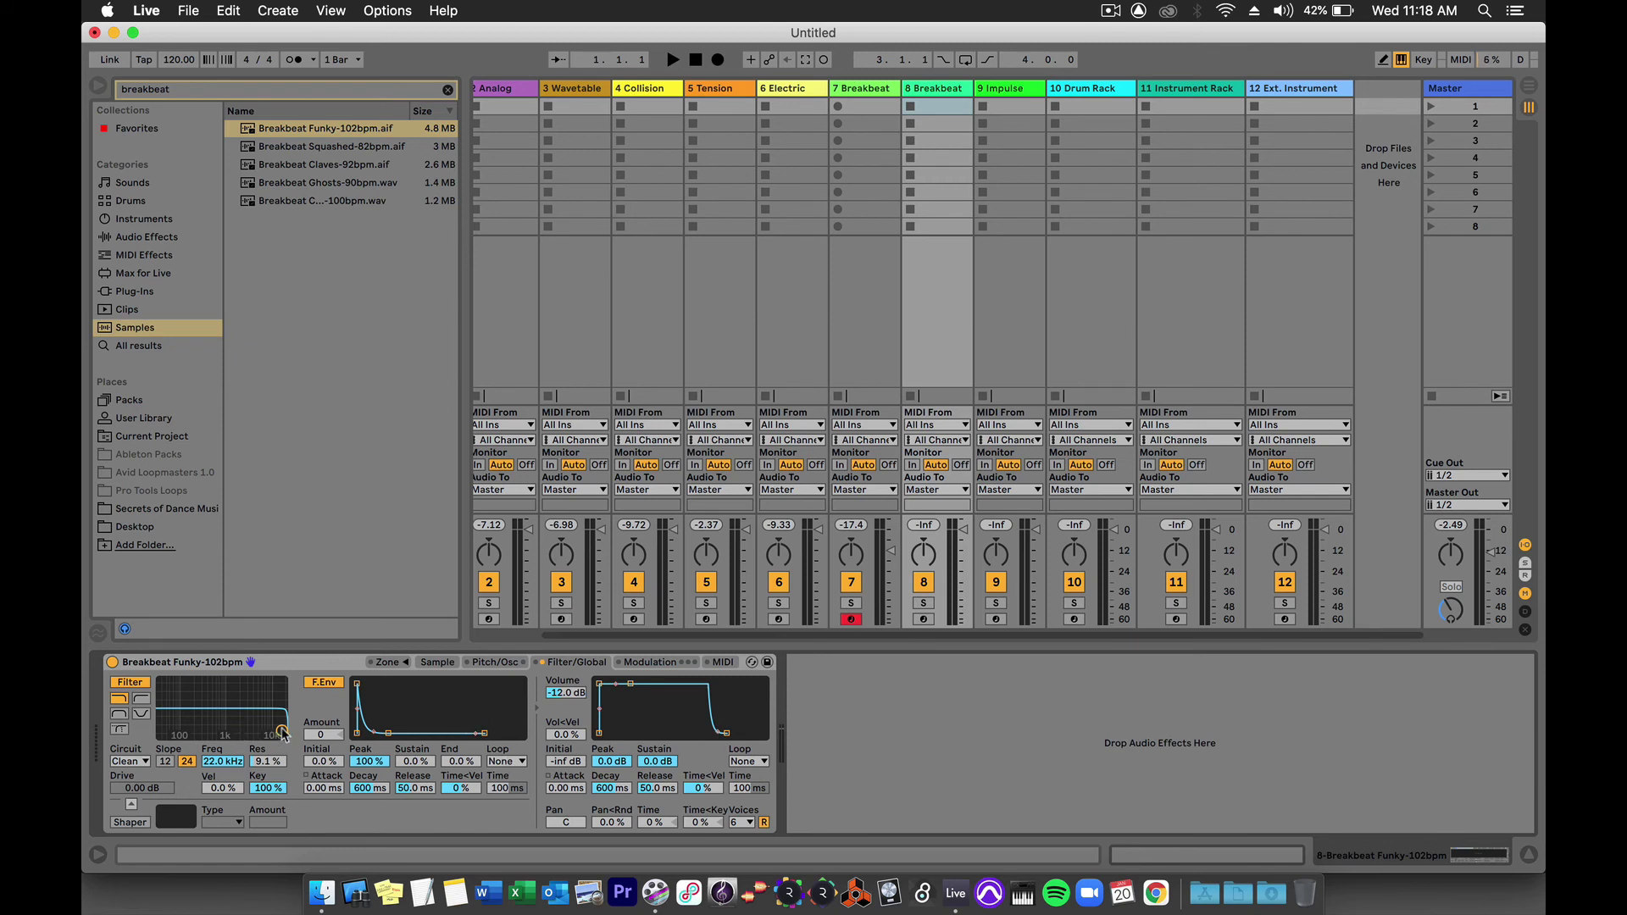
pyautogui.moveTo(281, 730); pyautogui.dragTo(251, 722)
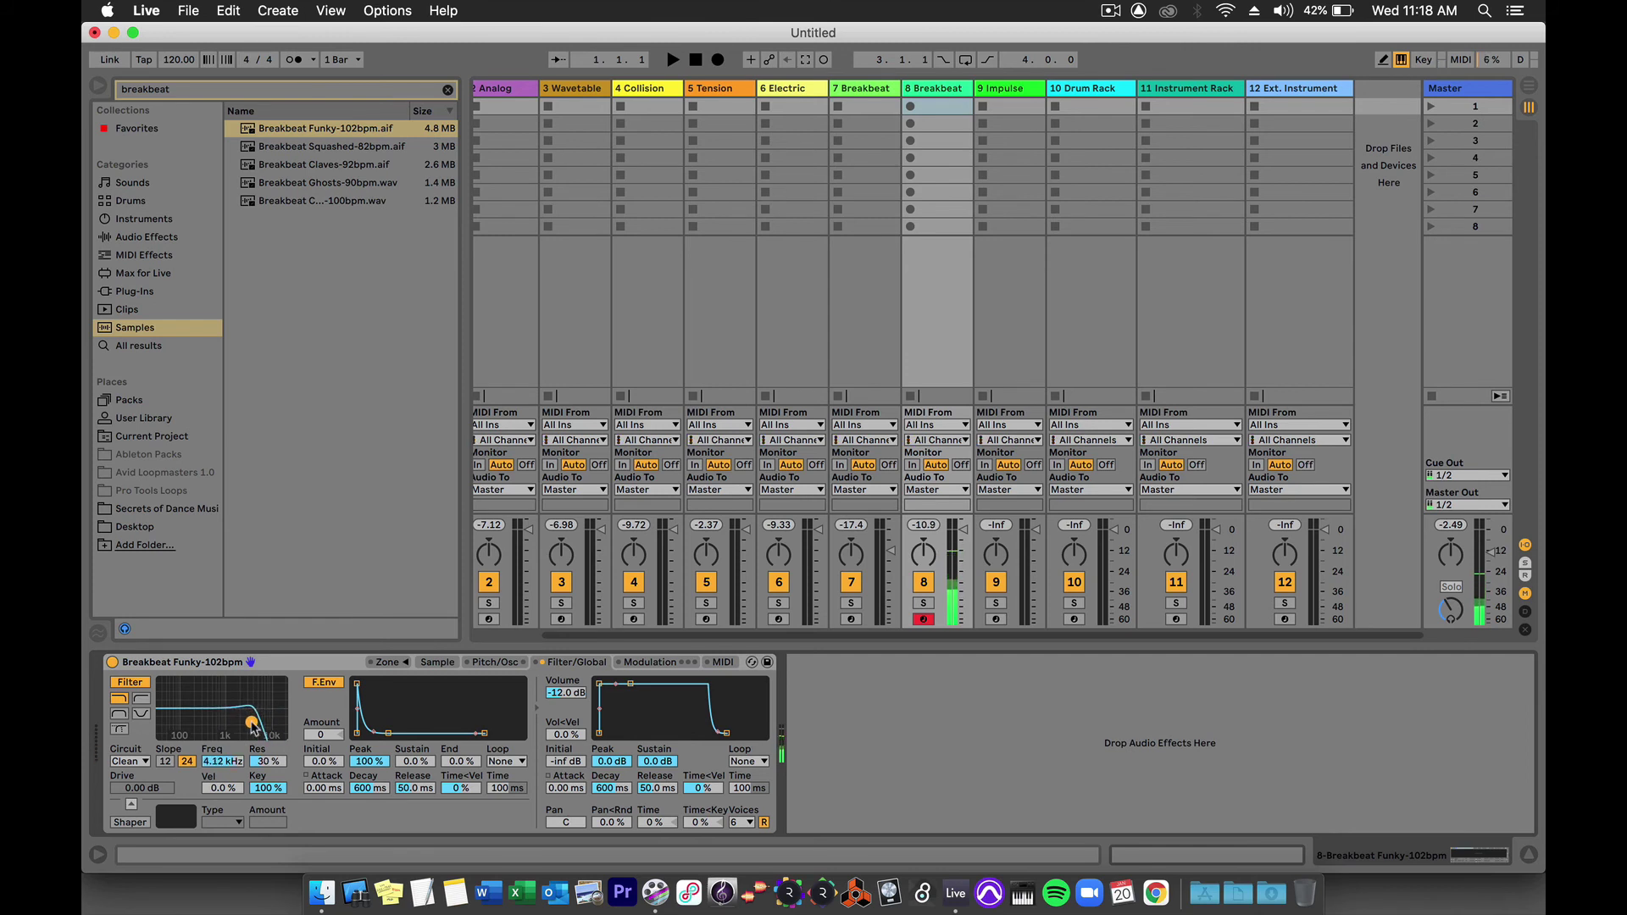
# Switch on Sampler's auxiliary envelope, LFO 1 and LFO 2 to view their settings, and switch all three off again
pyautogui.click(654, 663)
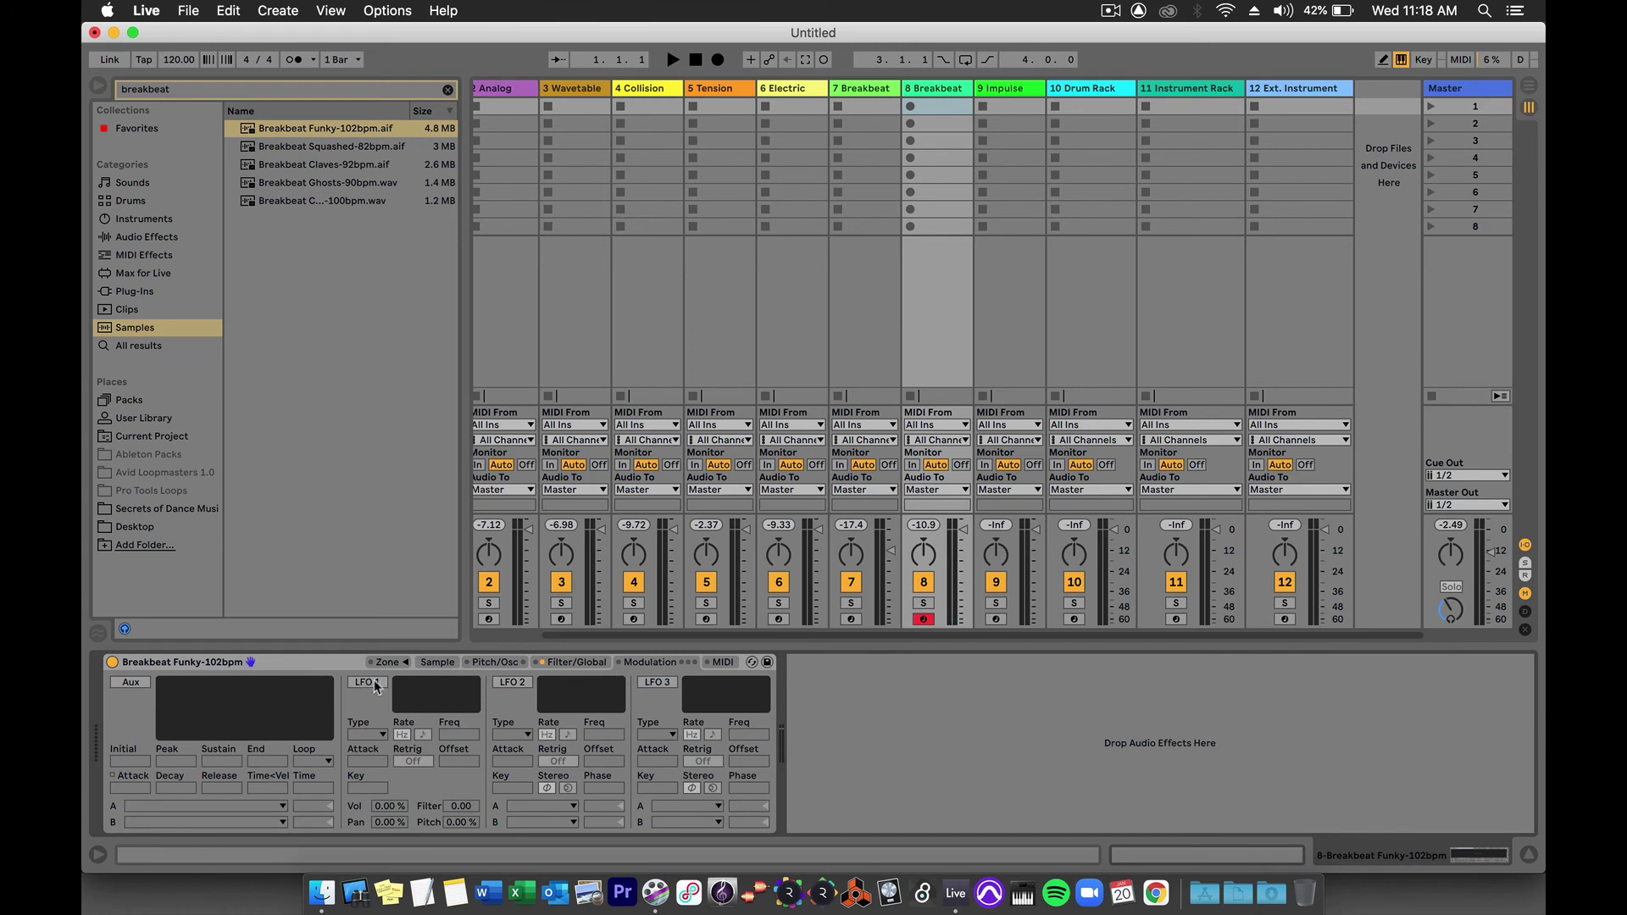
pyautogui.click(131, 683)
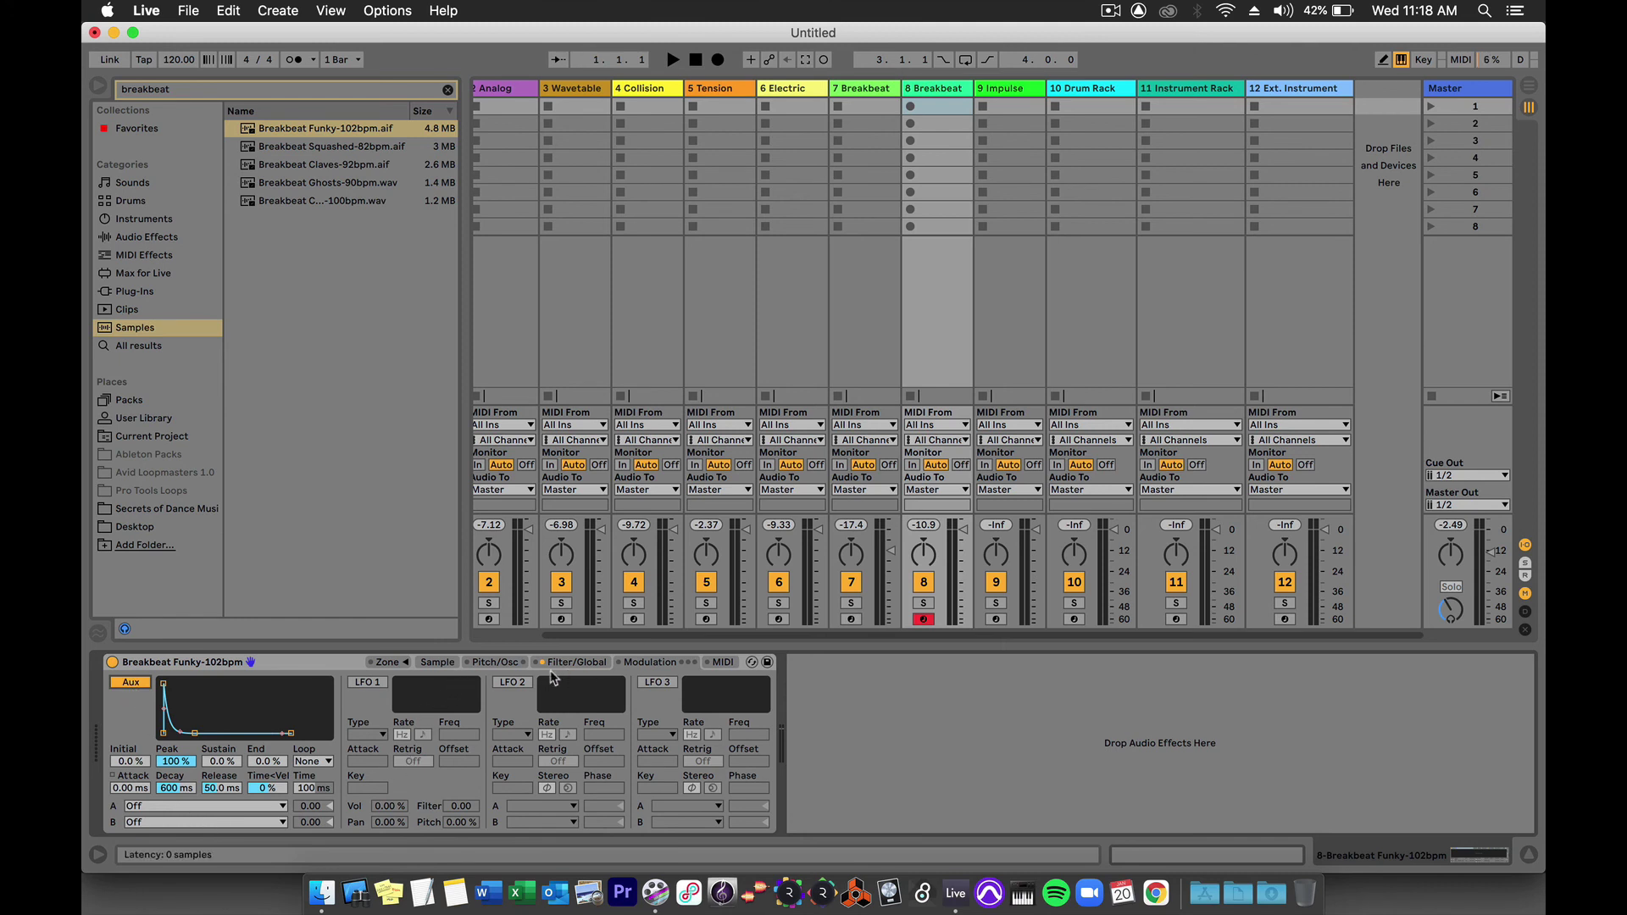
pyautogui.click(368, 682)
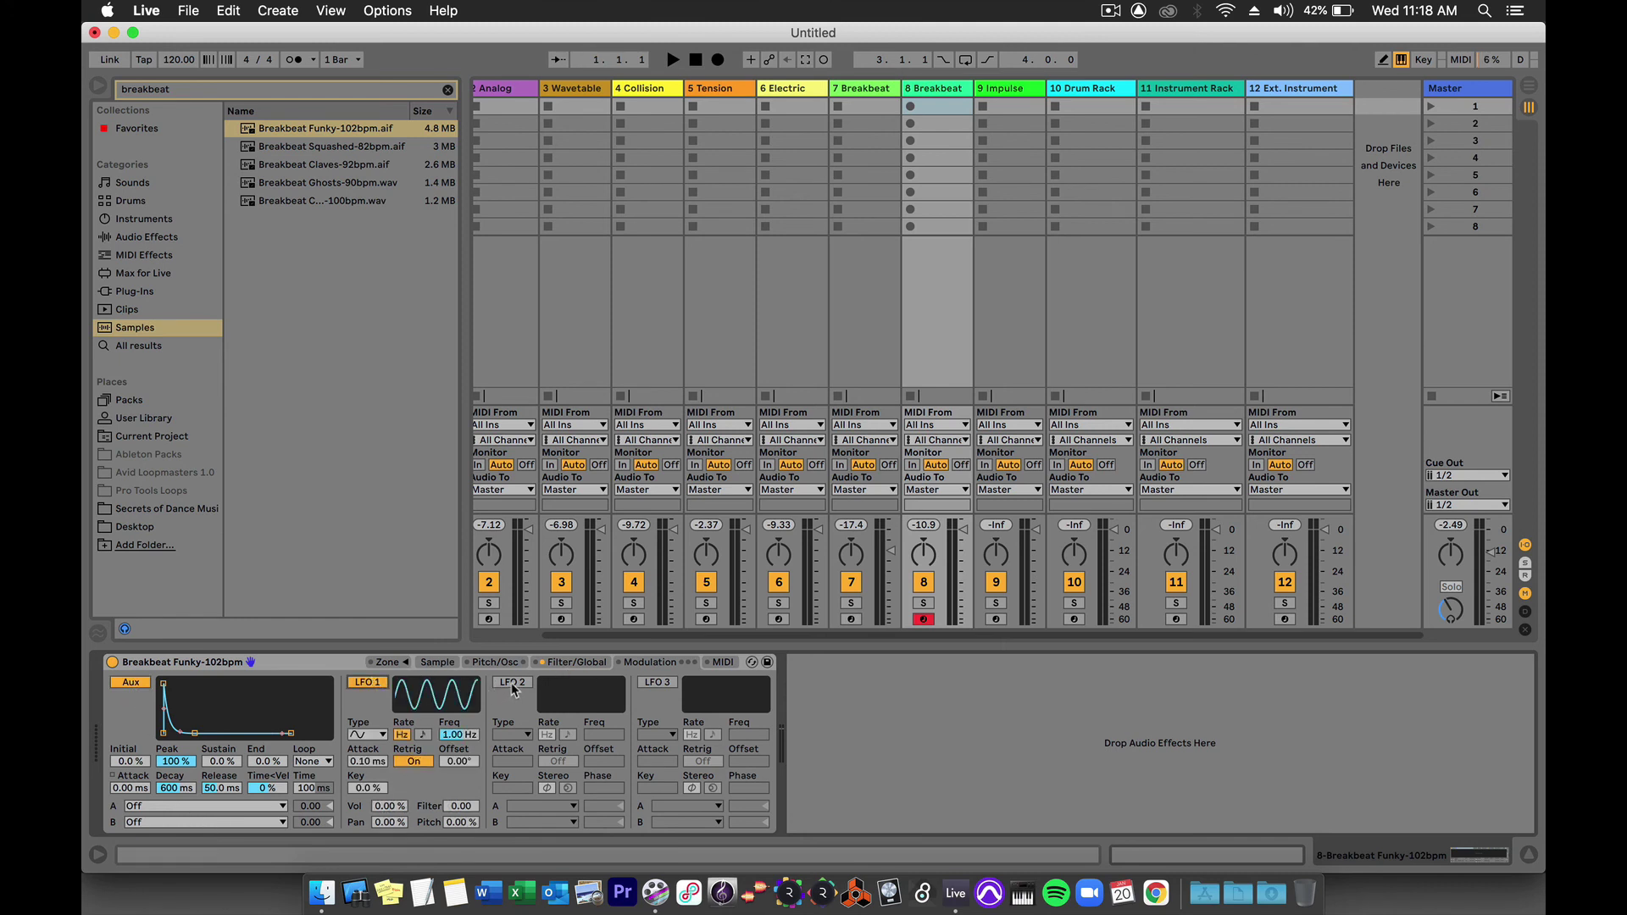
pyautogui.click(512, 687)
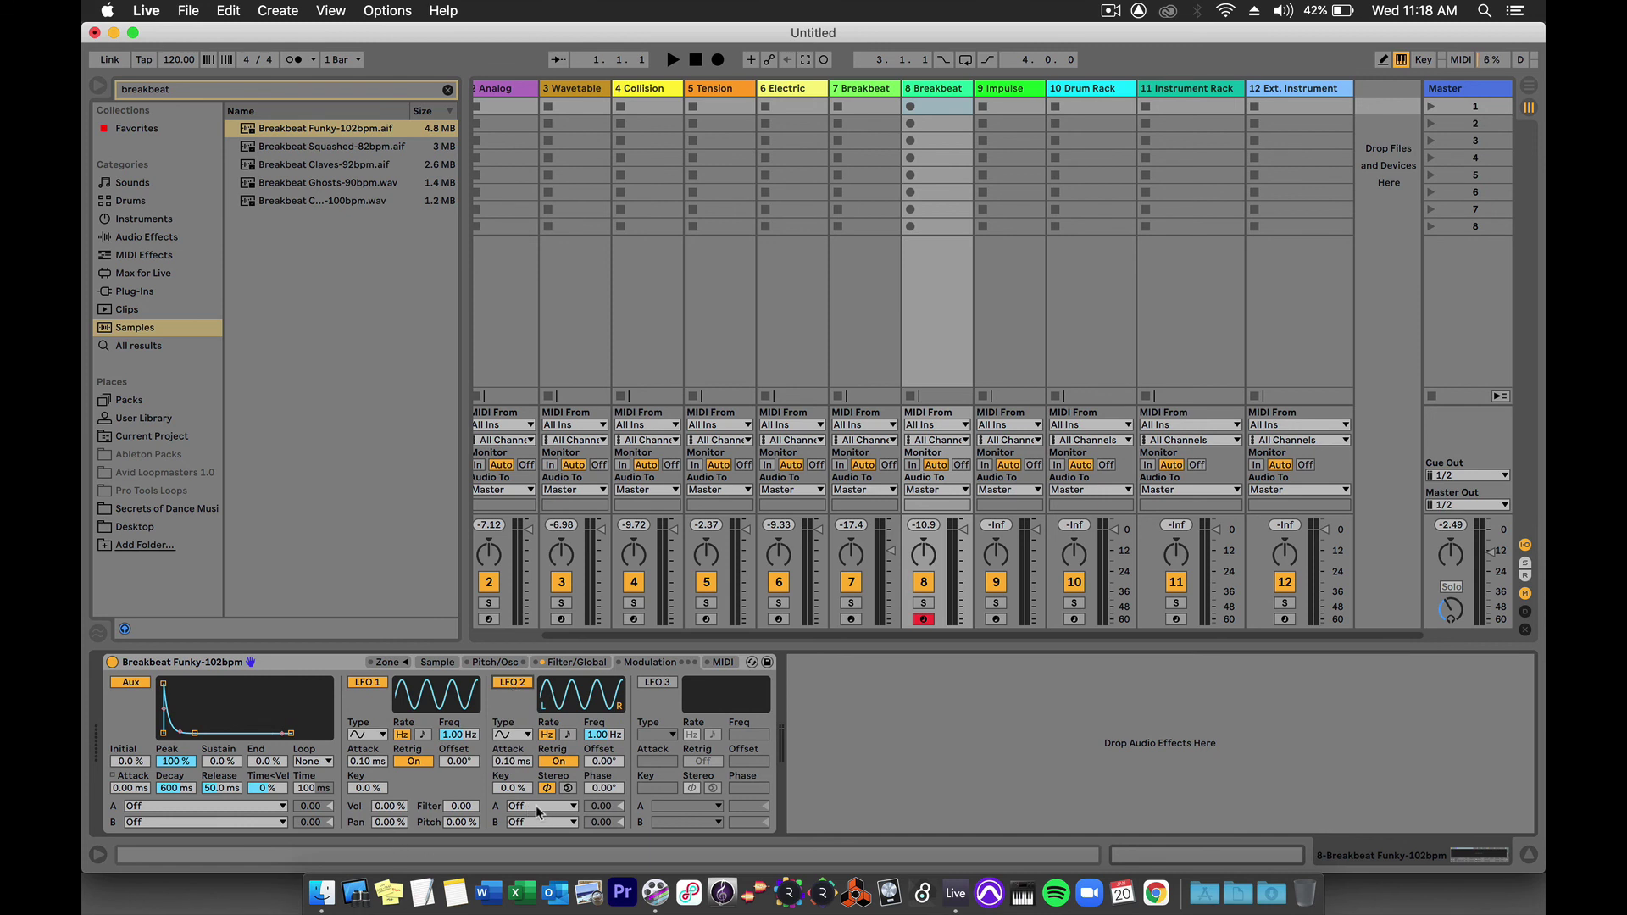
pyautogui.click(134, 683)
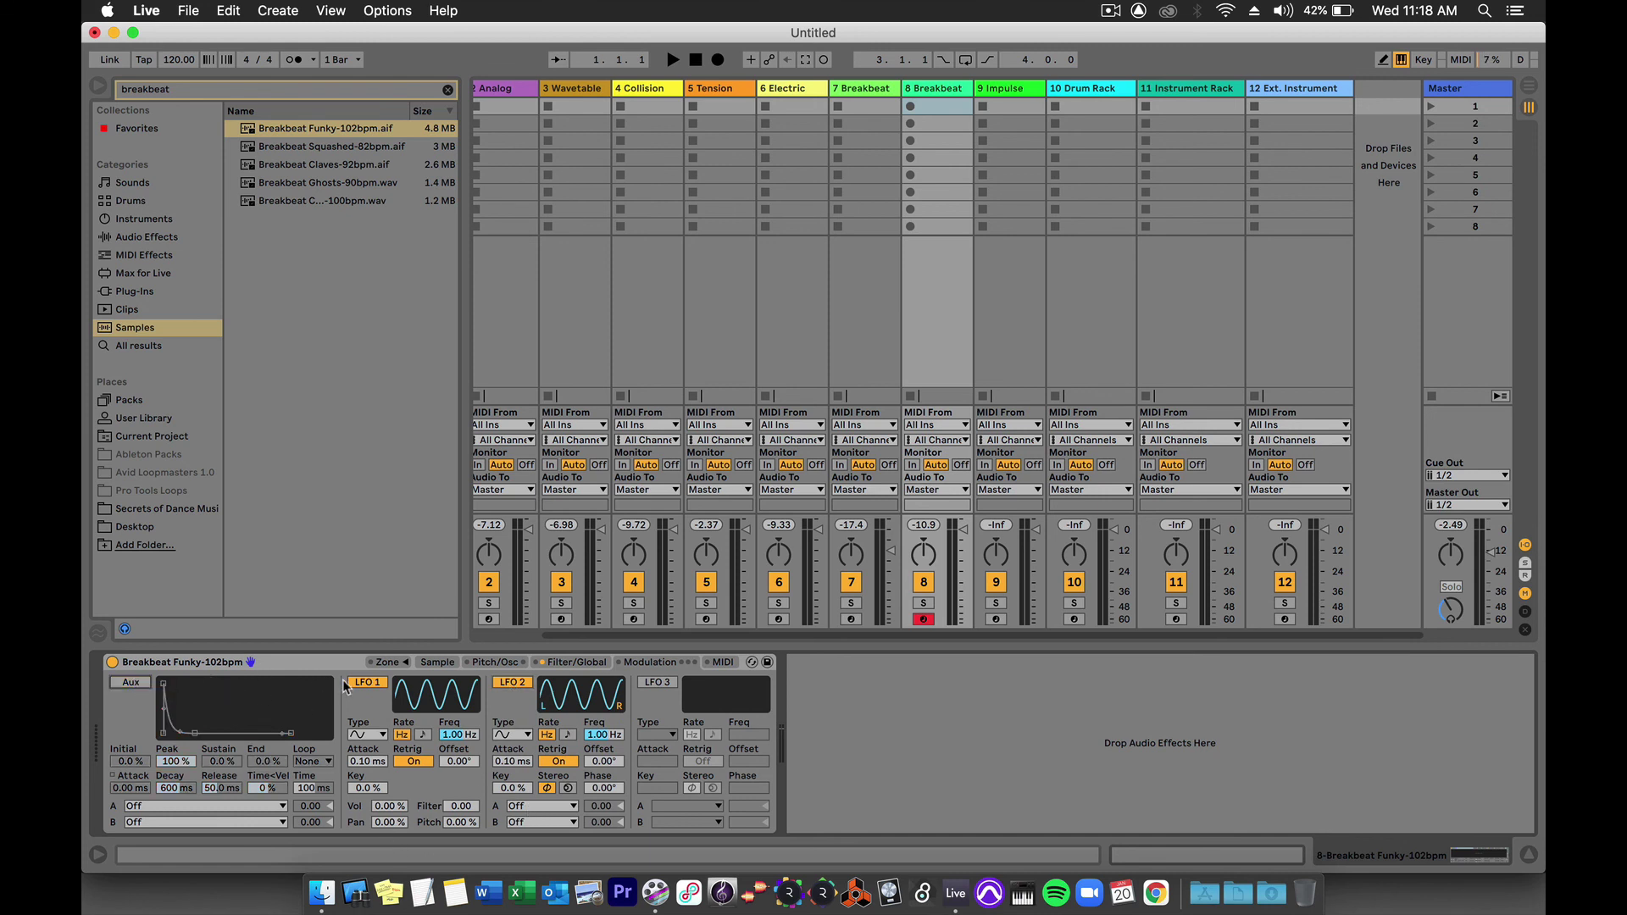
pyautogui.click(367, 682)
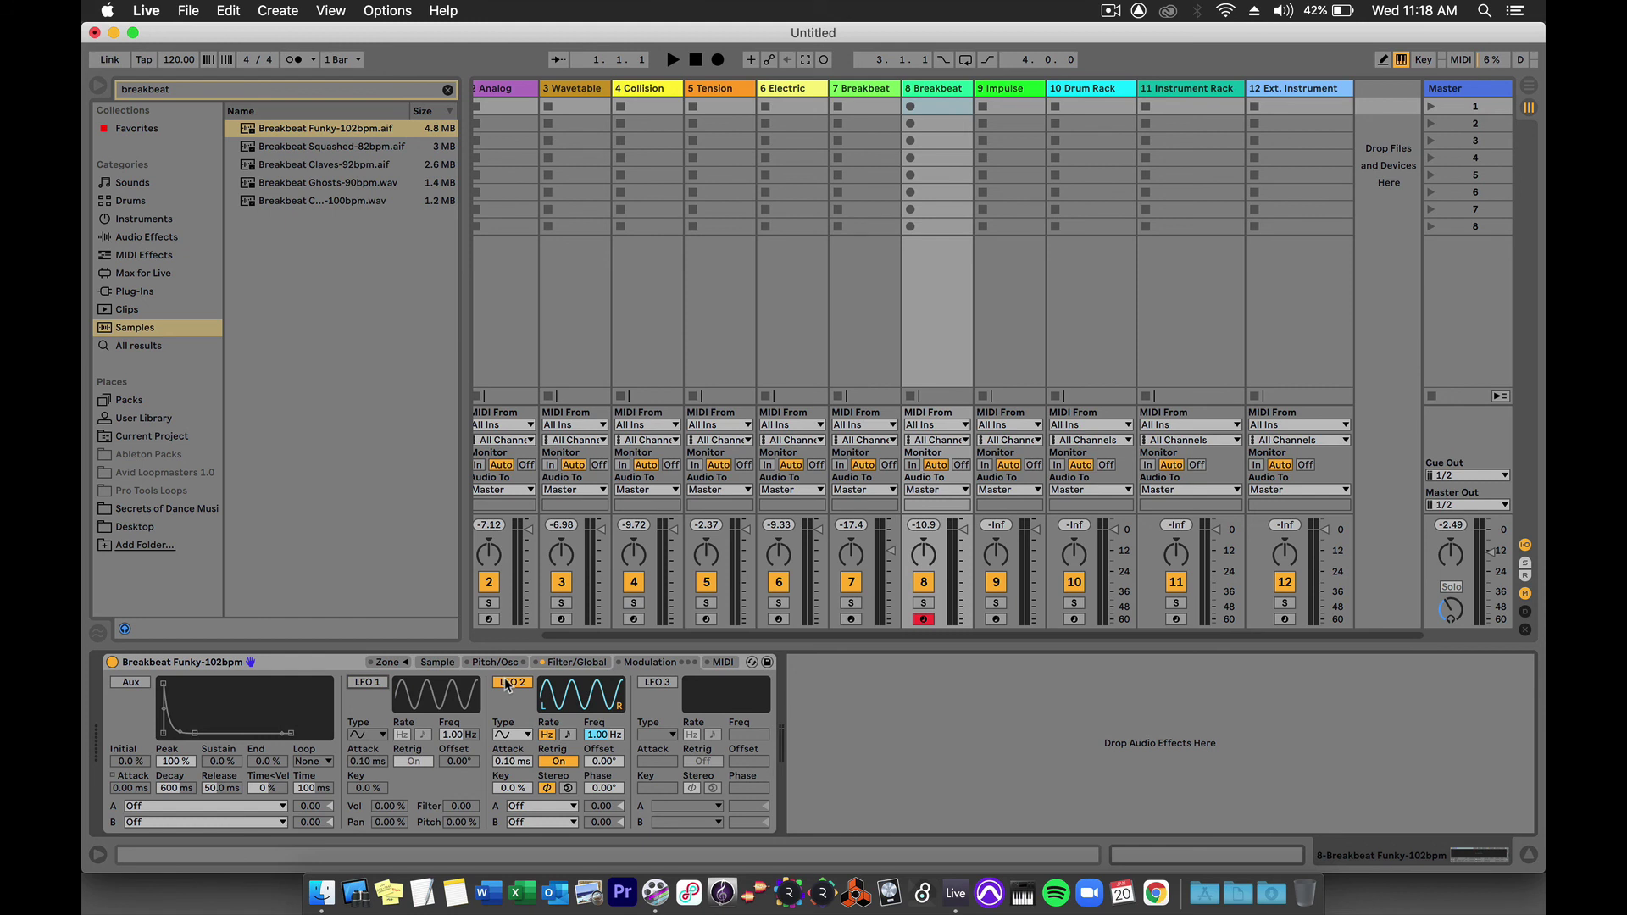
pyautogui.click(506, 685)
# View Sampler's MIDI modulation routing settings
pyautogui.click(723, 662)
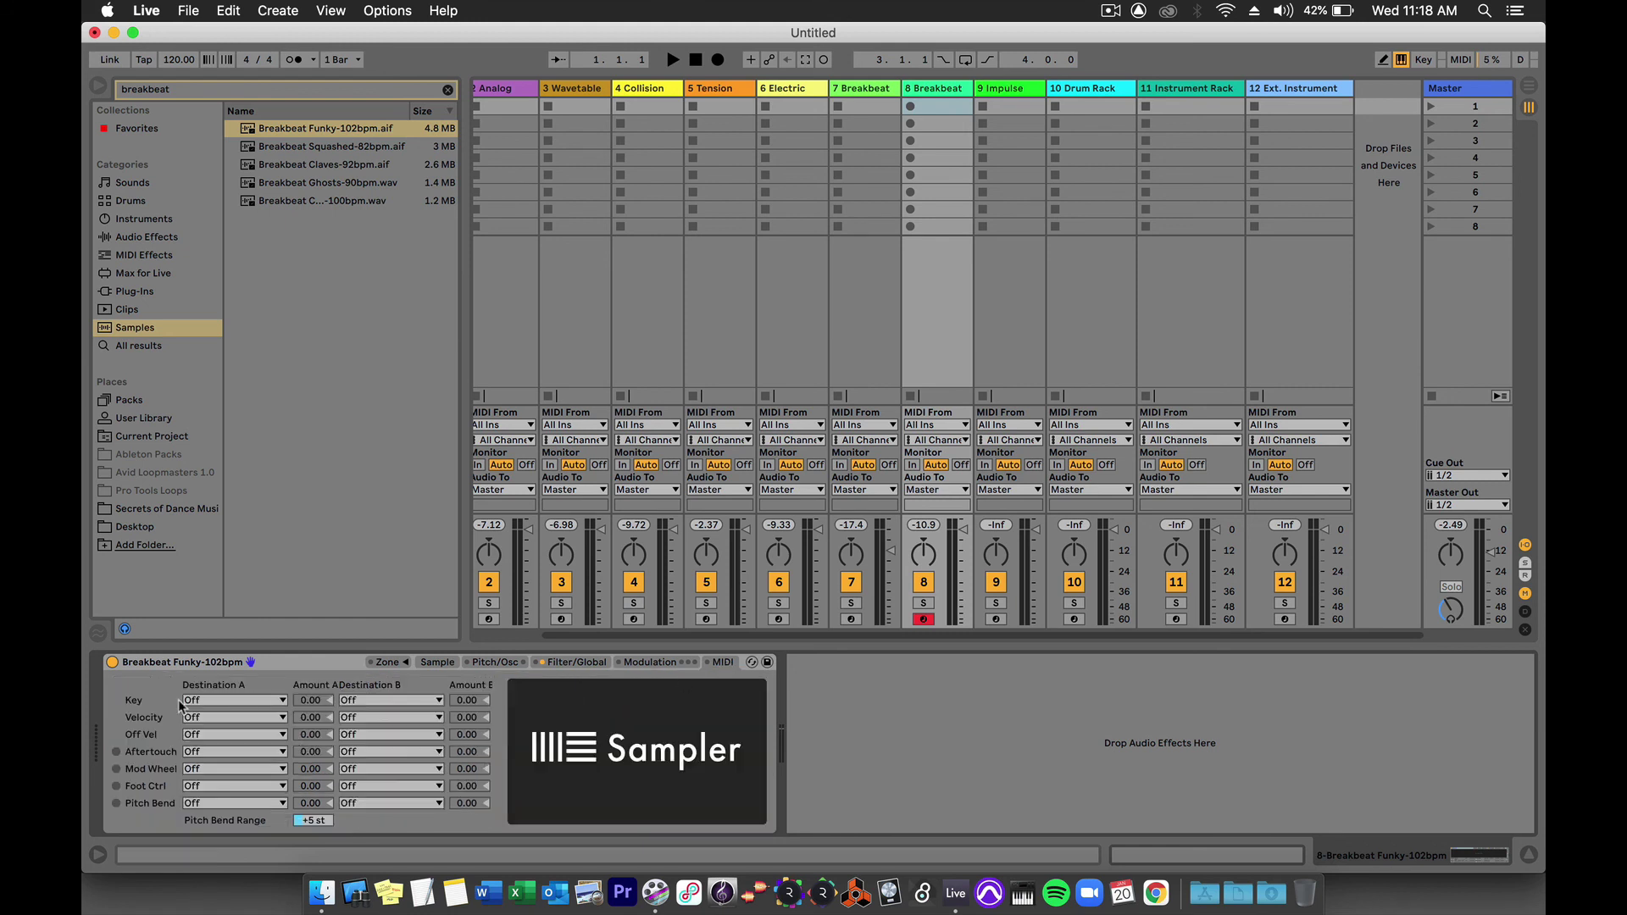